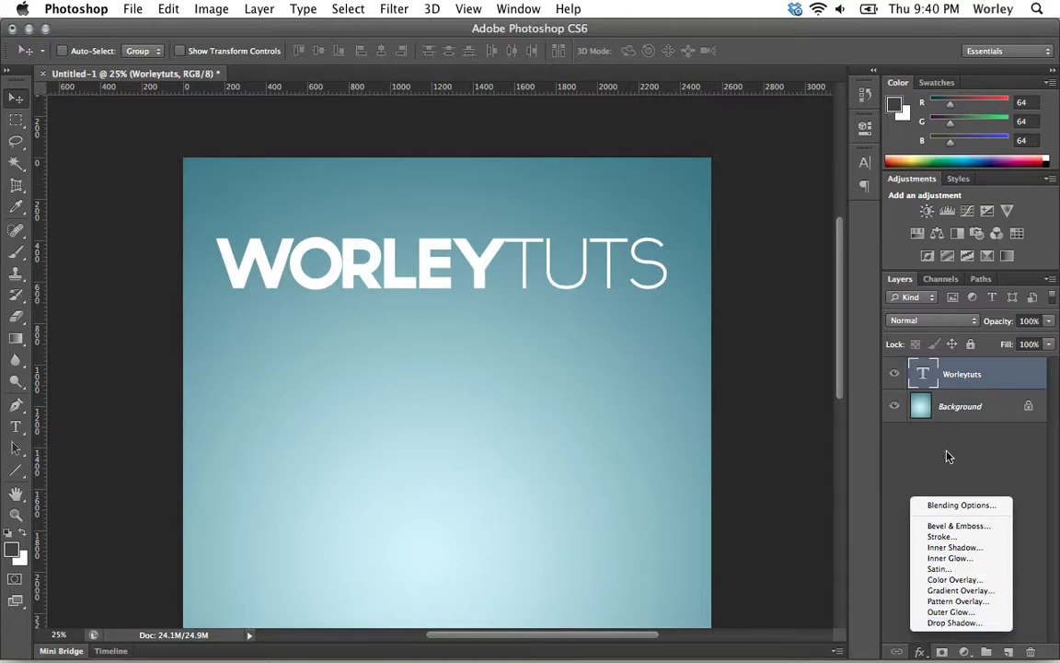
# Step: Add a drop shadow to WORLEYTUTS, offset 37 px at 48° with 0 spread and 27 px size
pyautogui.click(951, 624)
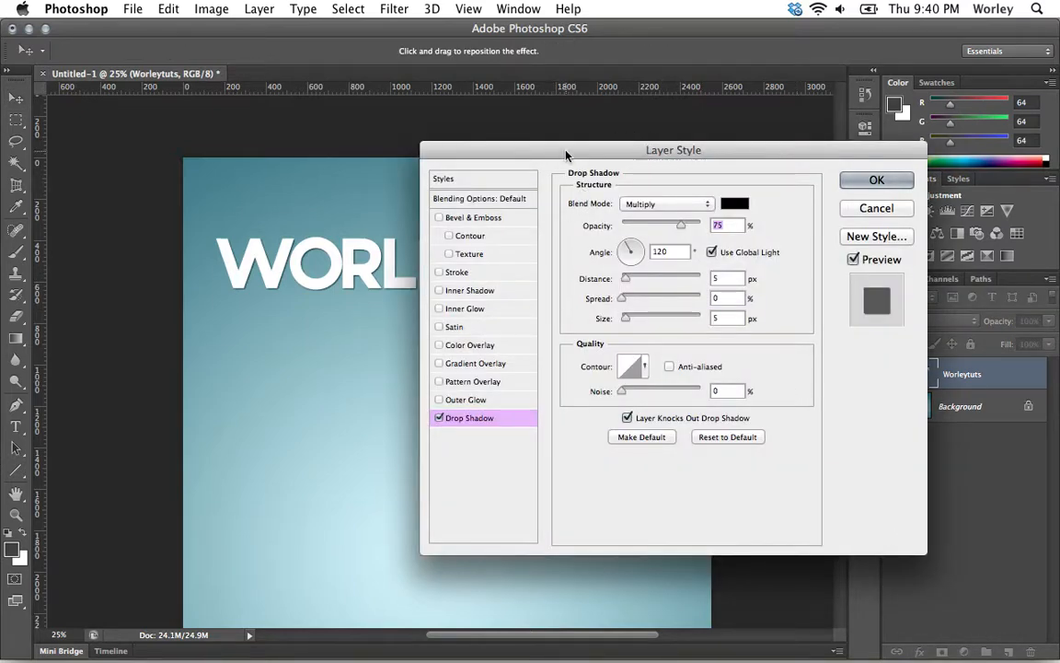
pyautogui.moveTo(567, 154); pyautogui.dragTo(624, 157)
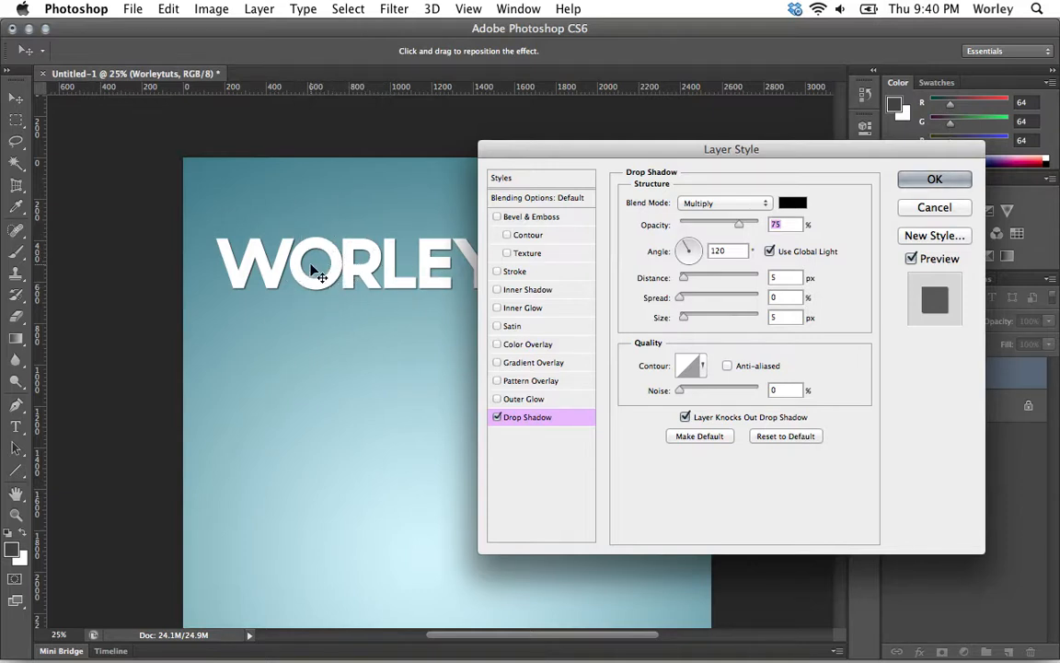
pyautogui.moveTo(267, 258); pyautogui.dragTo(137, 252)
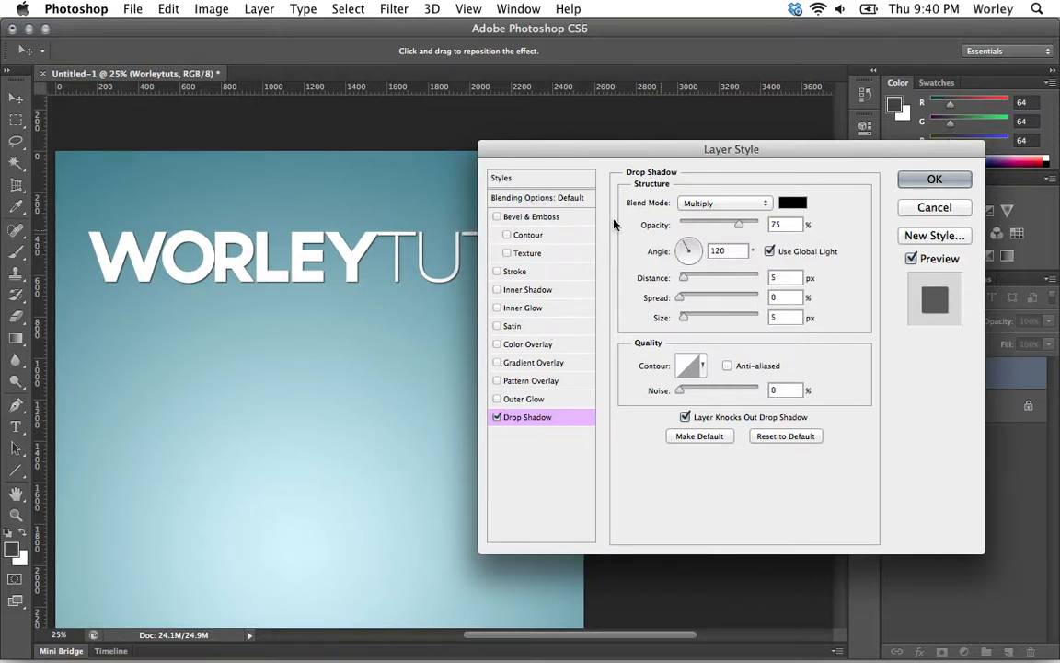
pyautogui.moveTo(366, 263)
pyautogui.mouseDown()
pyautogui.moveTo(374, 272)
pyautogui.moveTo(343, 254)
pyautogui.moveTo(366, 270)
pyautogui.mouseUp()
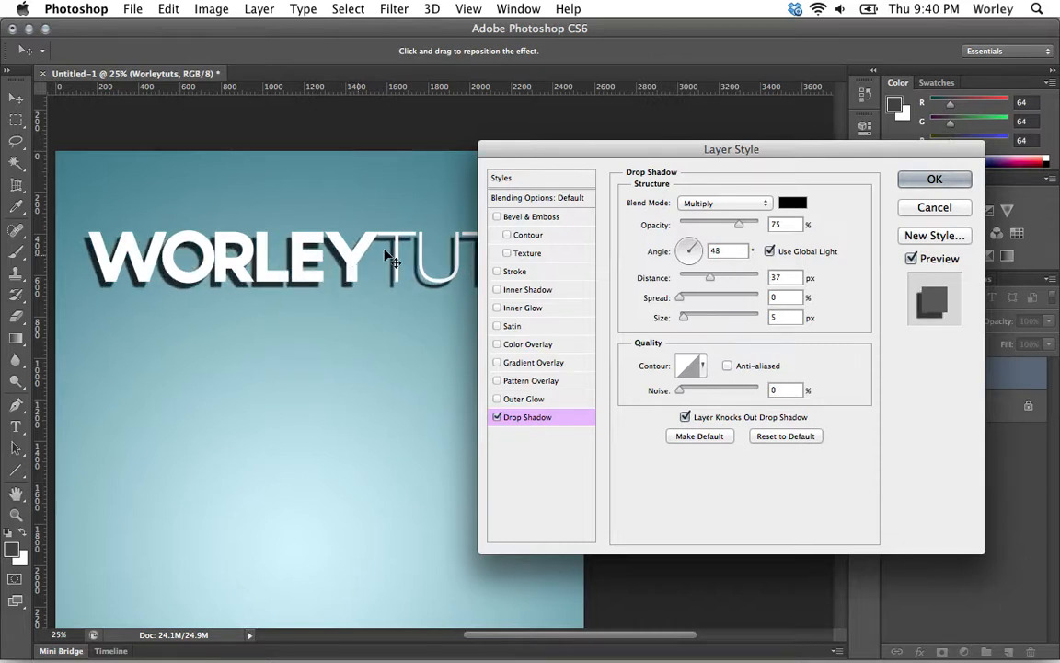
pyautogui.moveTo(681, 299); pyautogui.dragTo(702, 319)
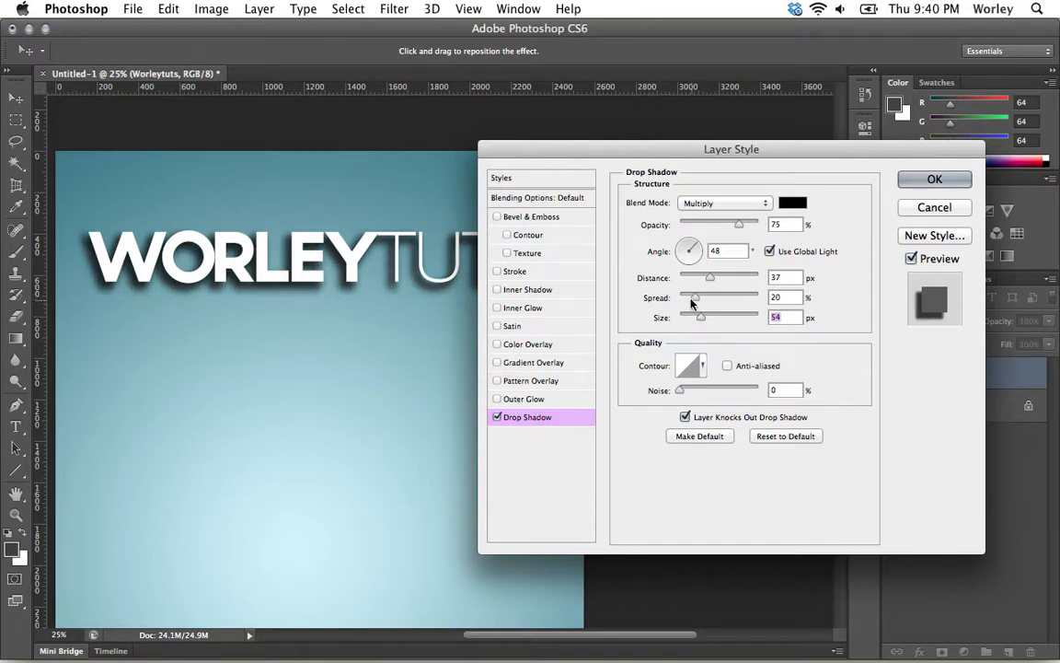
pyautogui.moveTo(694, 299)
pyautogui.mouseDown()
pyautogui.moveTo(677, 299)
pyautogui.moveTo(692, 319)
pyautogui.mouseUp()
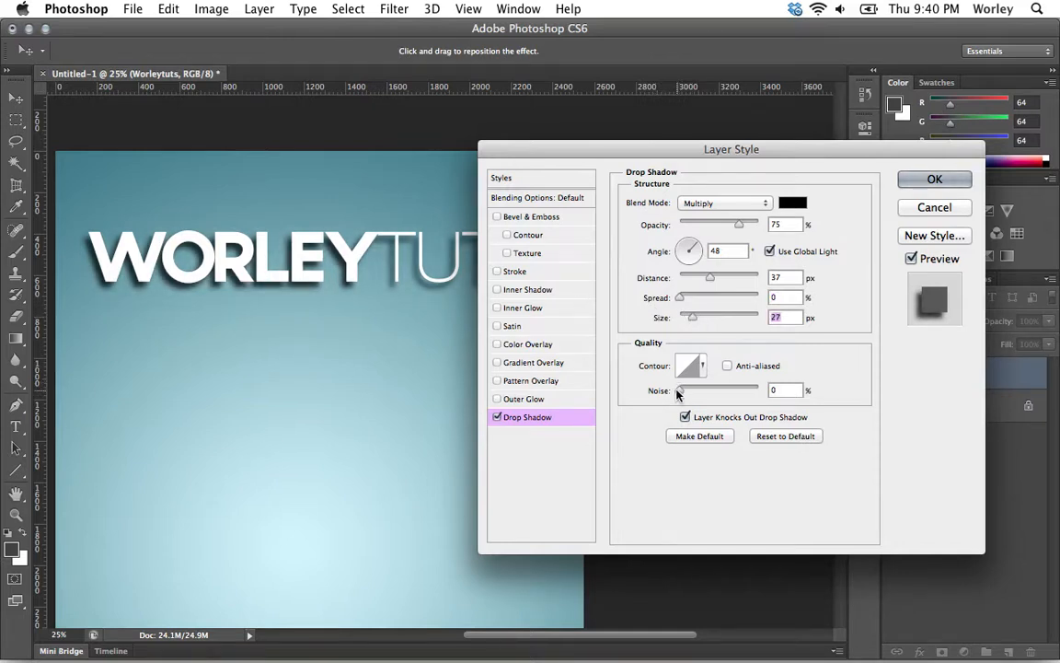
pyautogui.moveTo(680, 390)
pyautogui.mouseDown()
pyautogui.moveTo(743, 394)
pyautogui.moveTo(679, 393)
pyautogui.mouseUp()
# Step: Lower the drop shadow opacity to 51%, keep Multiply blend mode, and apply the style
pyautogui.moveTo(557, 154); pyautogui.dragTo(399, 166)
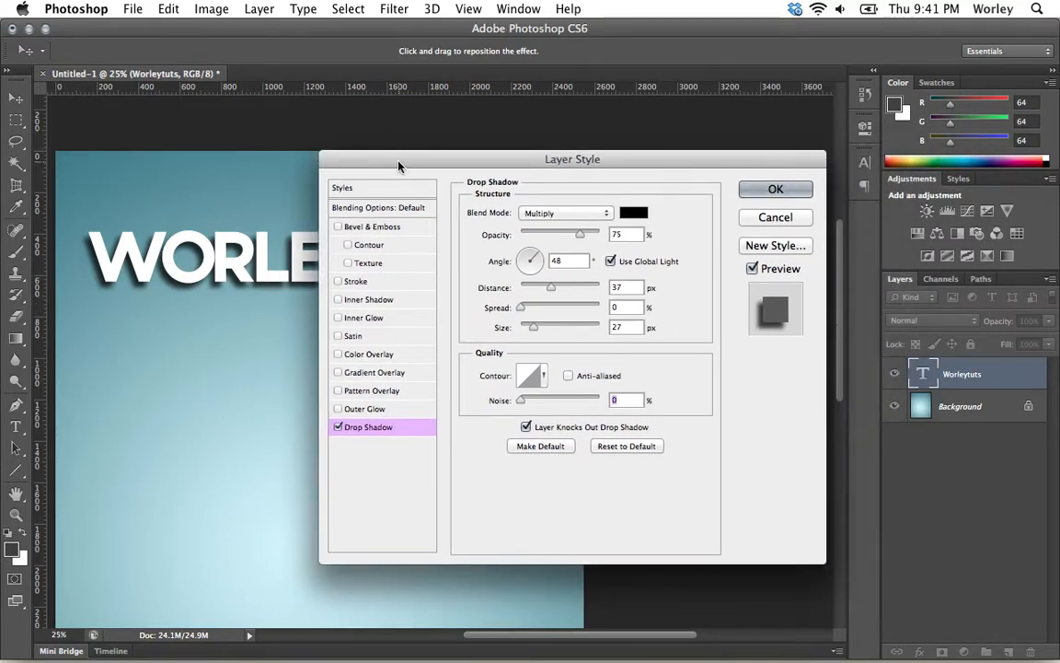
pyautogui.moveTo(419, 161); pyautogui.dragTo(539, 156)
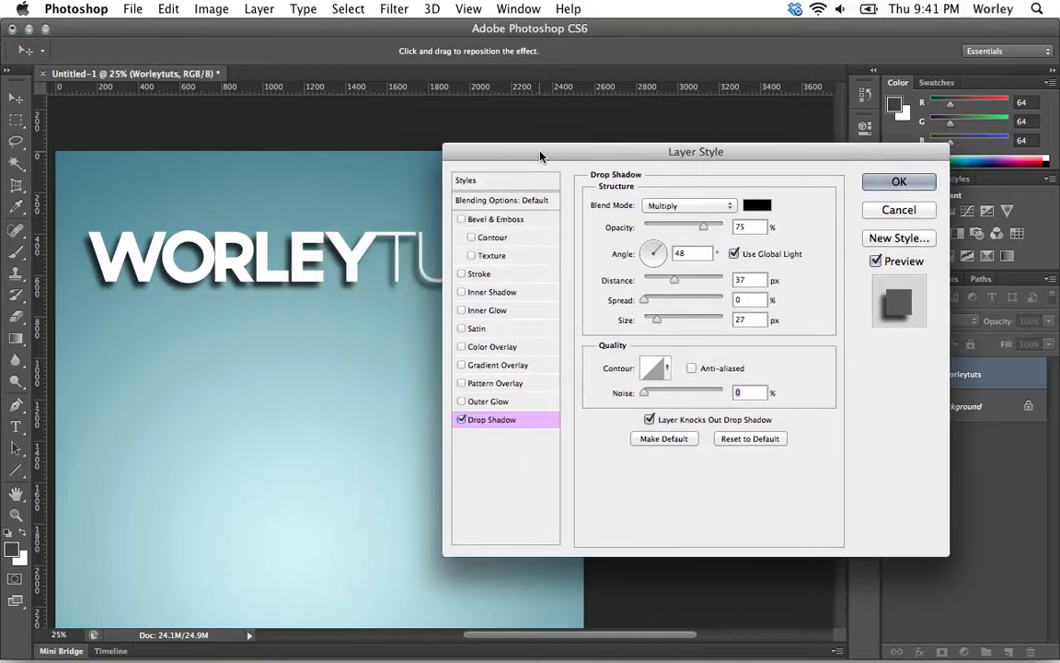
pyautogui.moveTo(695, 228); pyautogui.dragTo(683, 227)
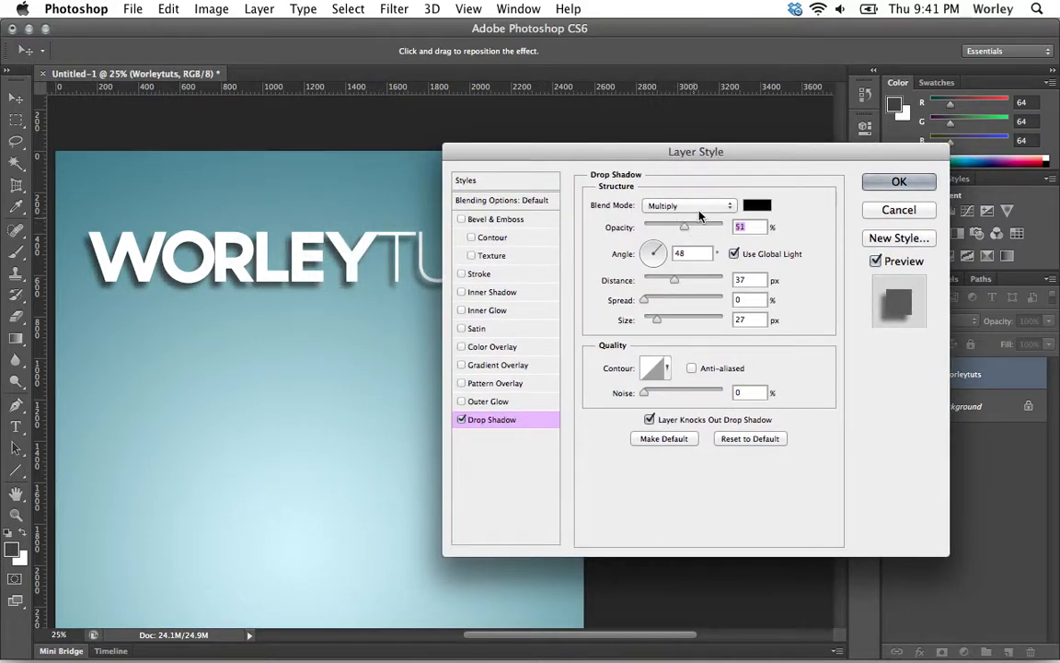
pyautogui.click(689, 205)
pyautogui.press('Escape')
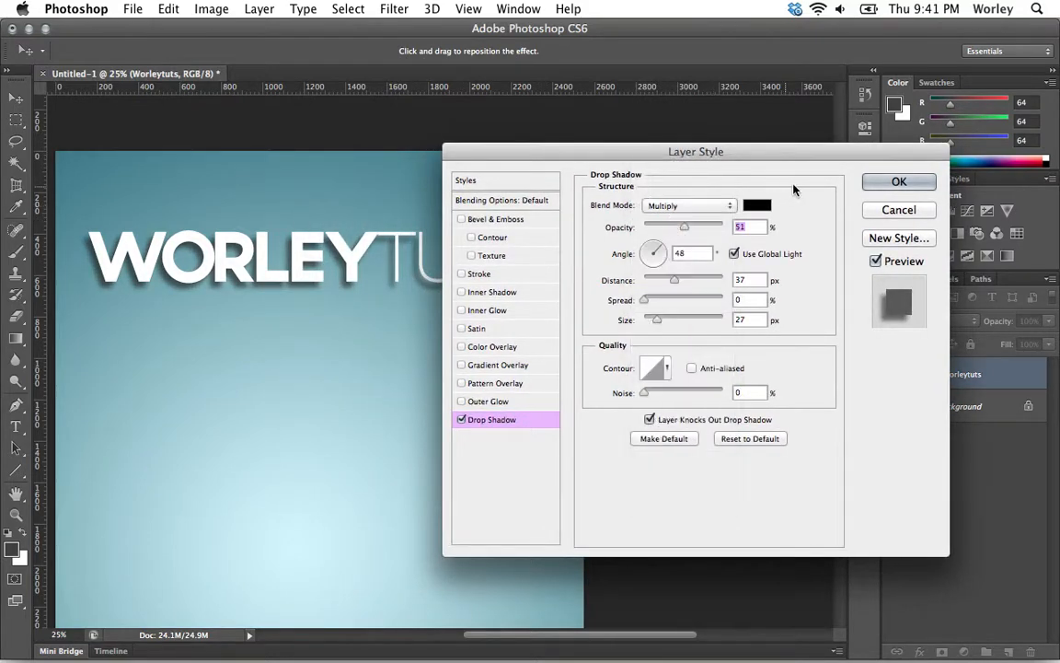
pyautogui.click(898, 181)
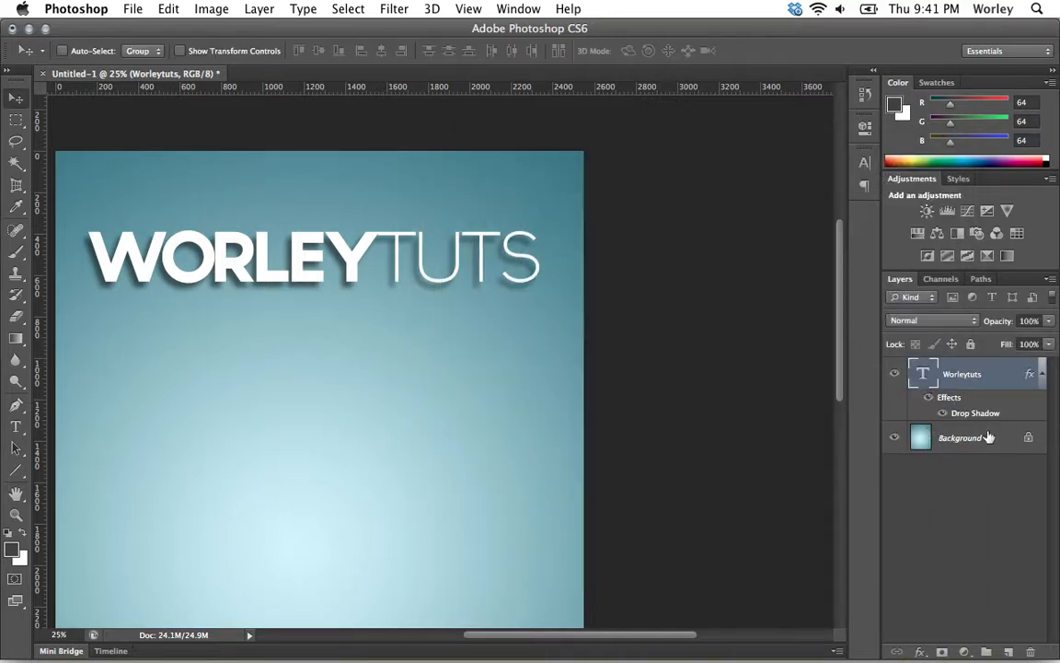
# Step: Expand the Worleytuts layer's effects and toggle the Drop Shadow visibility to compare, leaving it on
pyautogui.click(1042, 376)
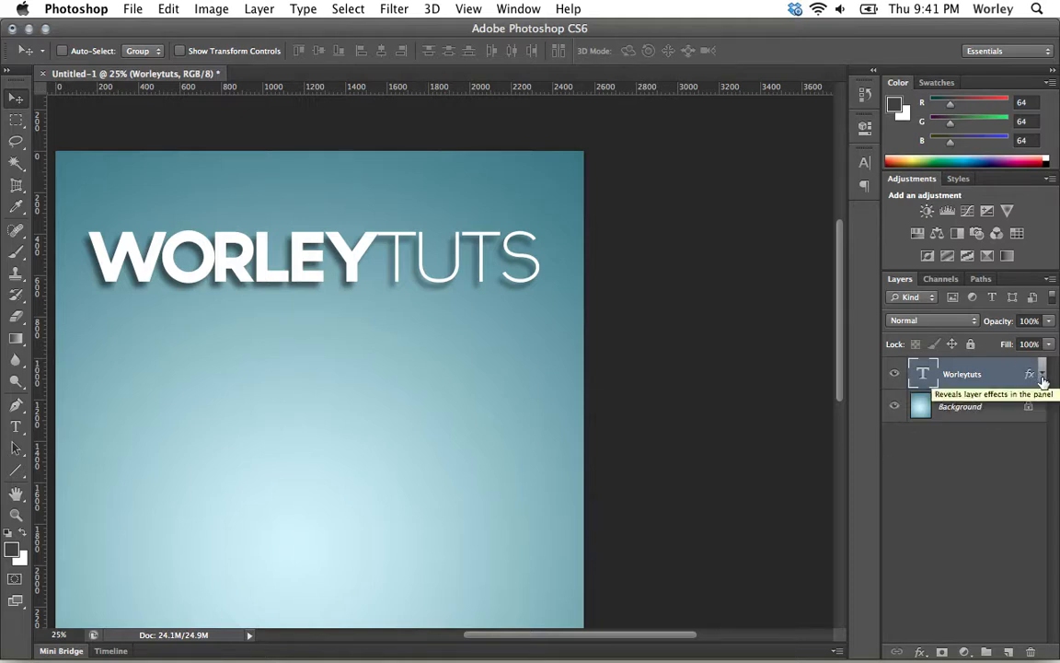
pyautogui.click(1043, 377)
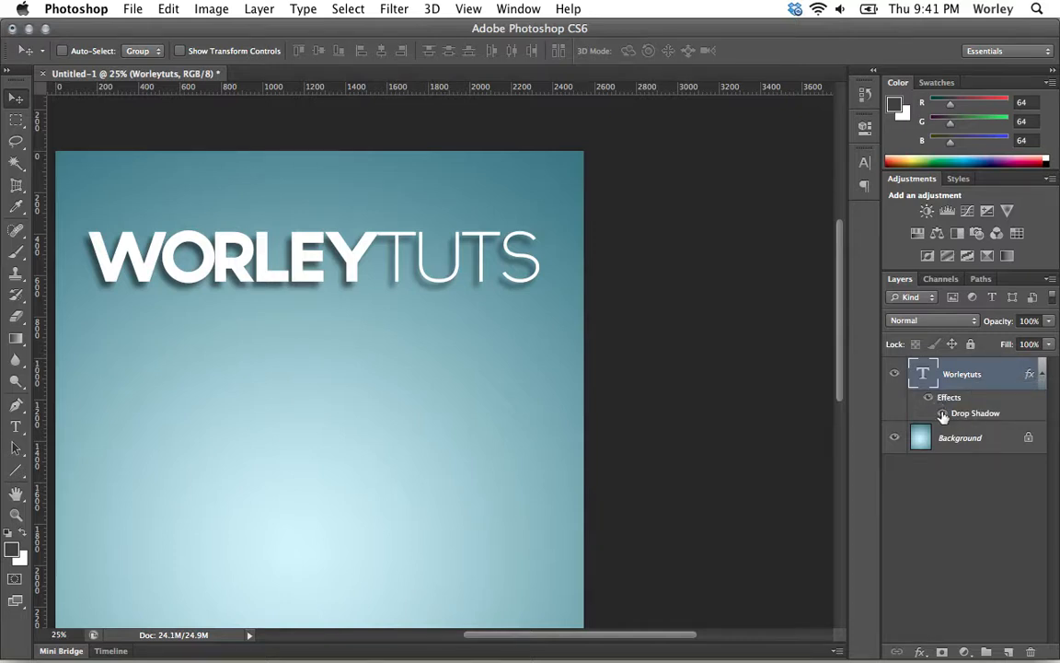
pyautogui.click(943, 415)
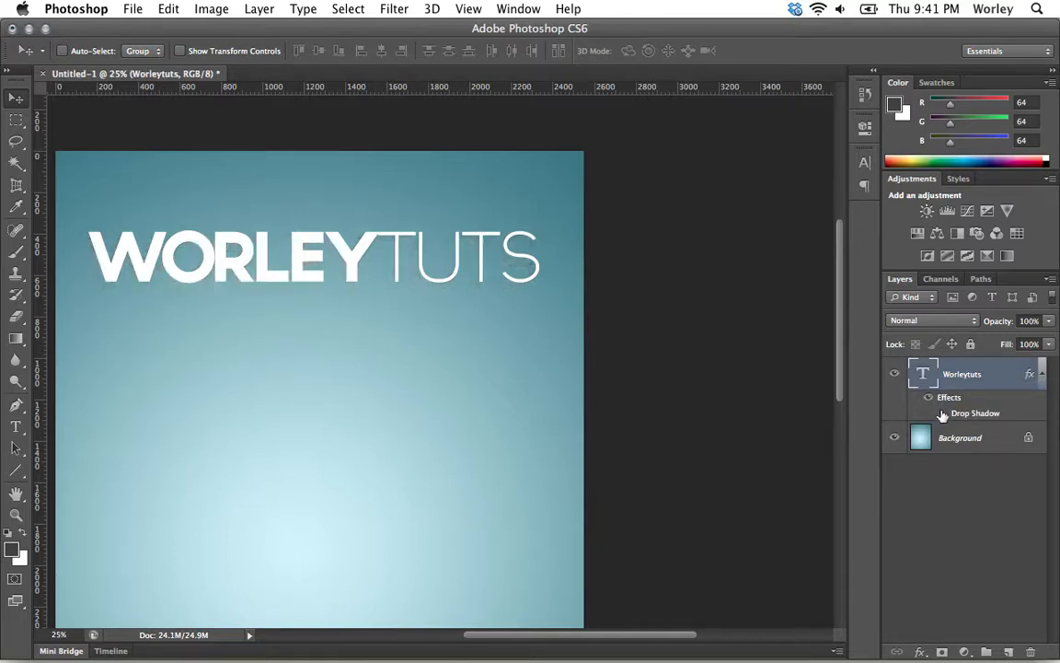
pyautogui.click(942, 416)
pyautogui.click(942, 416)
pyautogui.click(942, 416)
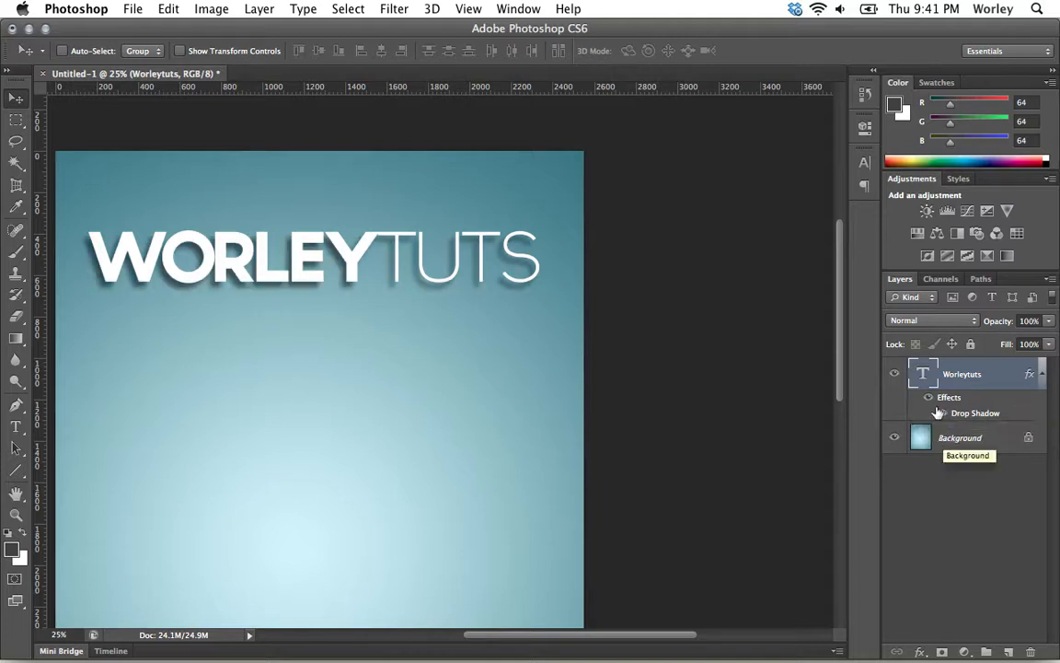
pyautogui.click(943, 416)
pyautogui.click(944, 416)
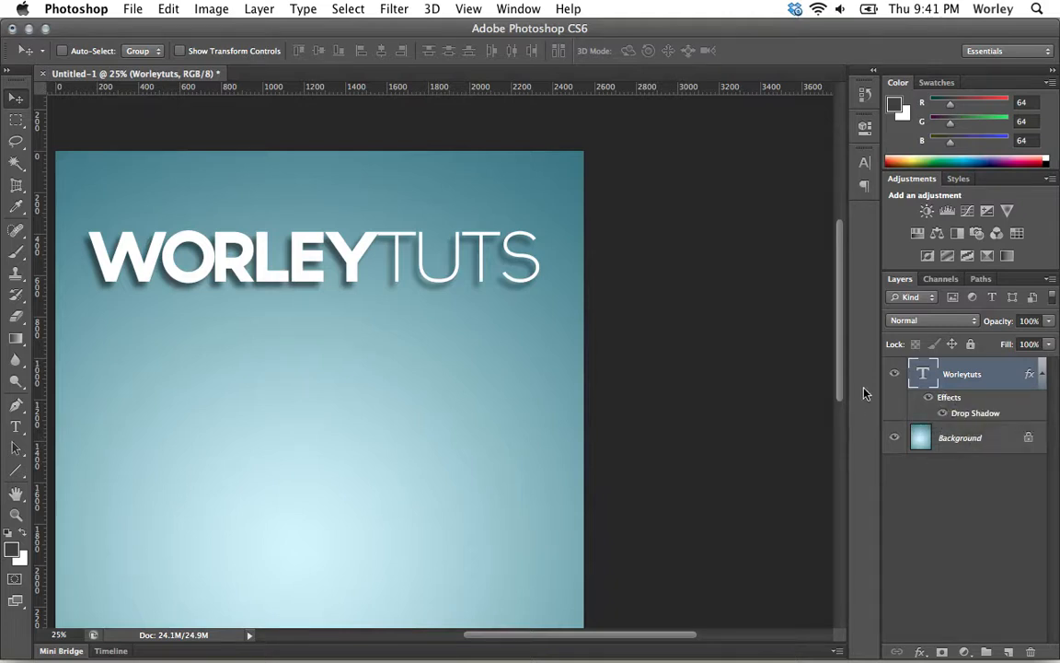
# Step: Reopen the Worleytuts layer style and try Bevel & Emboss, then remove it
pyautogui.doubleClick(951, 401)
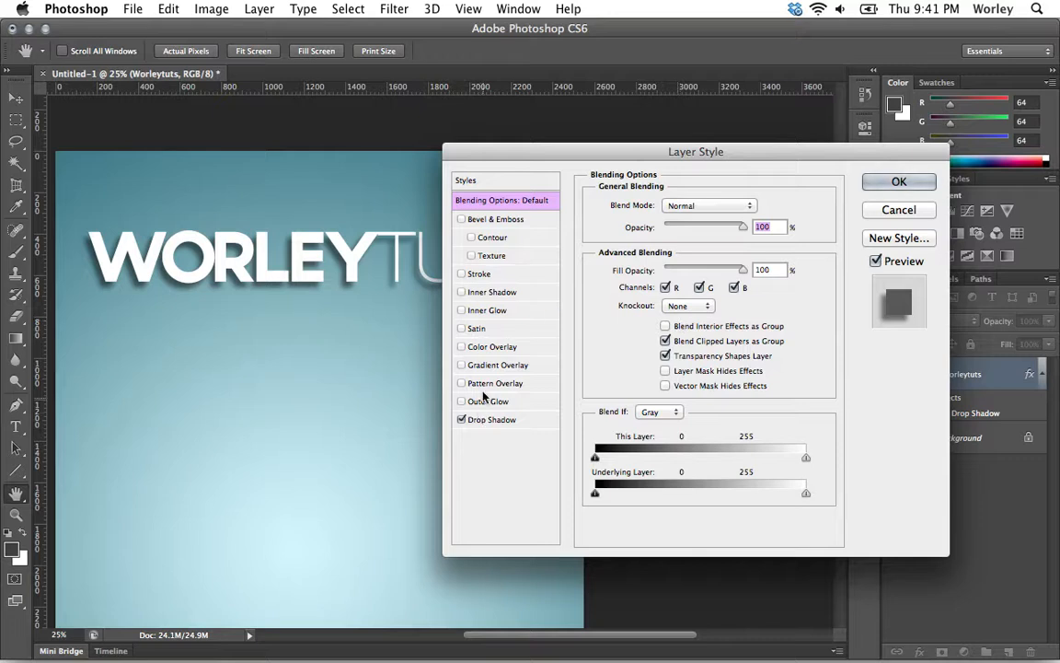
pyautogui.click(483, 223)
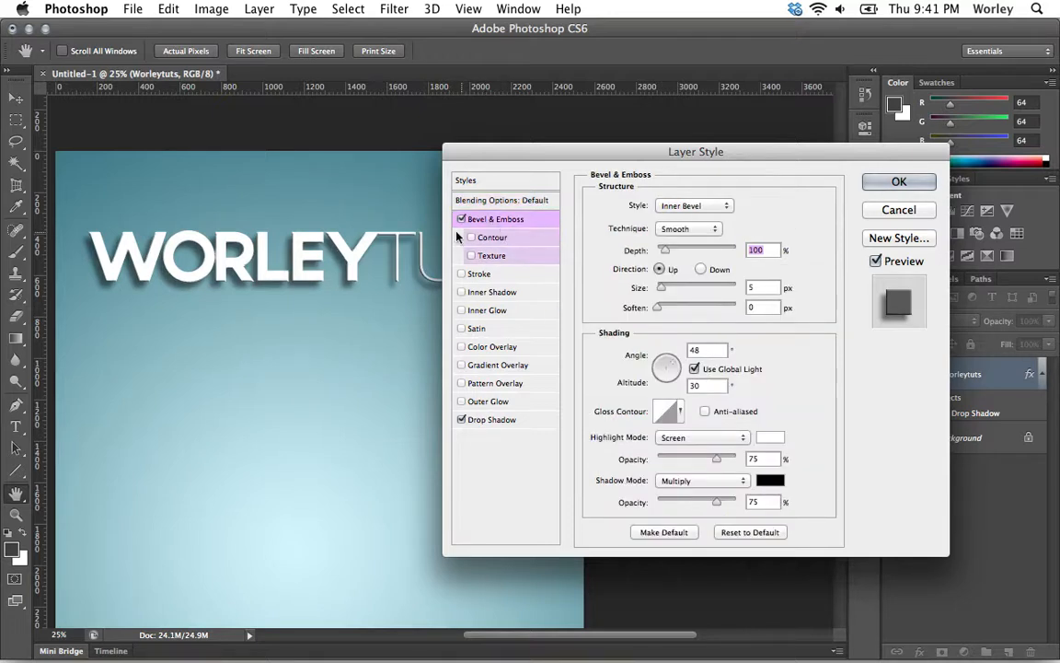
pyautogui.click(462, 219)
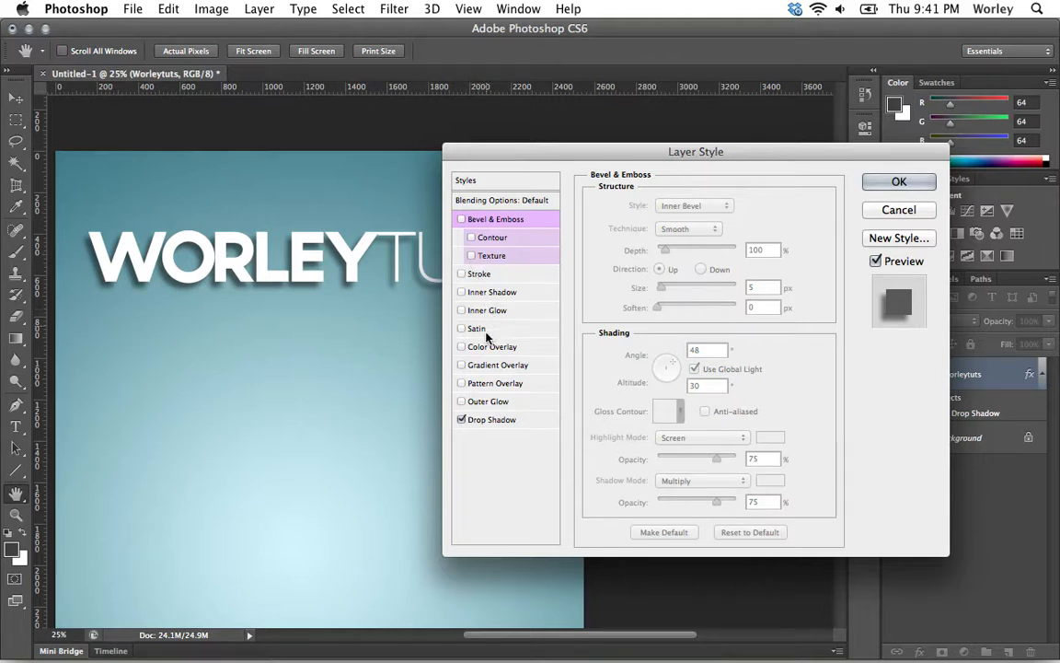
# Step: Disable the drop shadow and enable a default Inner Shadow on the text
pyautogui.click(461, 420)
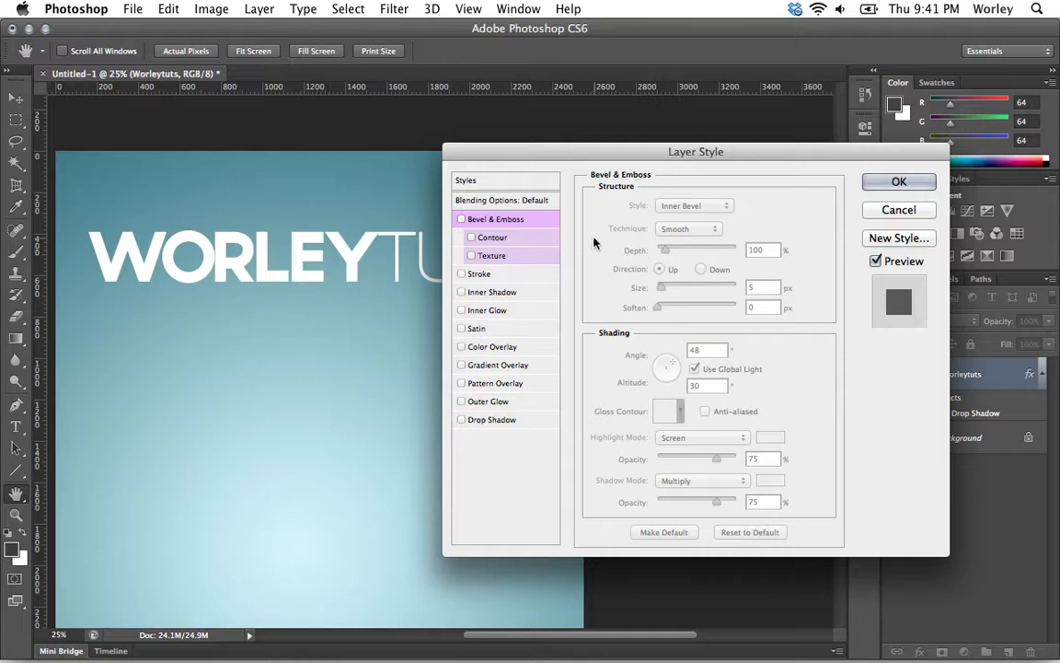
pyautogui.click(875, 261)
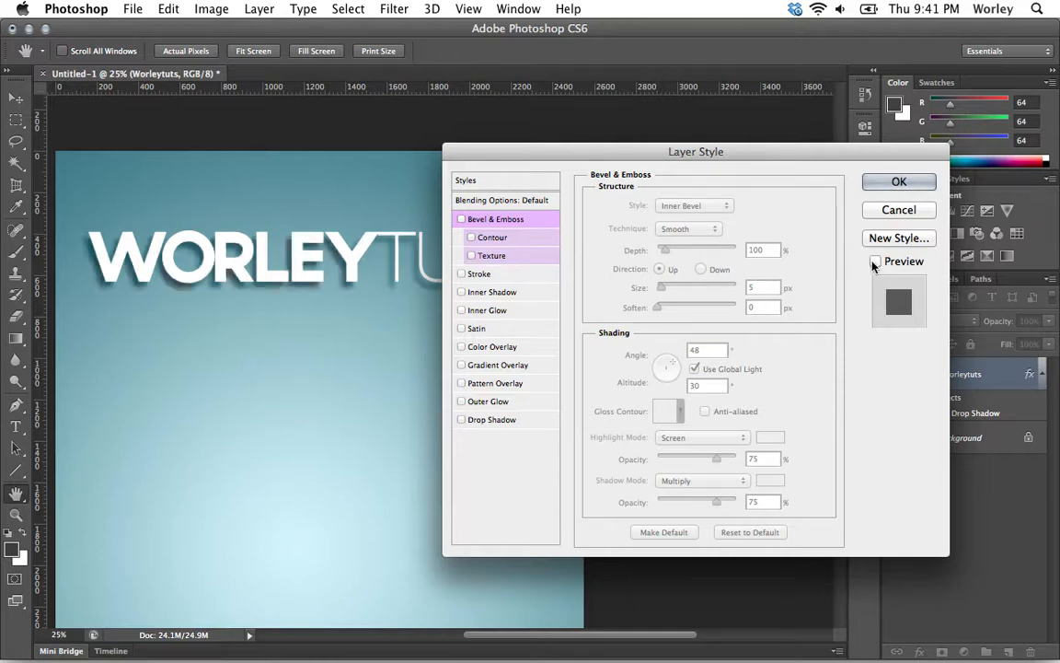
pyautogui.click(875, 261)
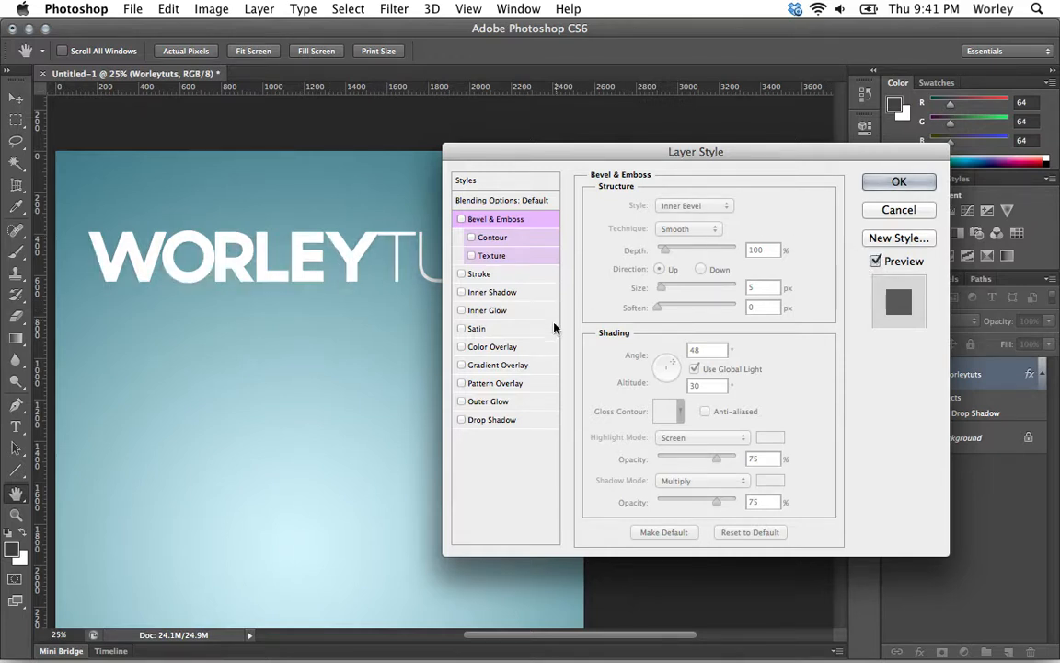
pyautogui.click(486, 310)
pyautogui.click(490, 291)
pyautogui.click(461, 311)
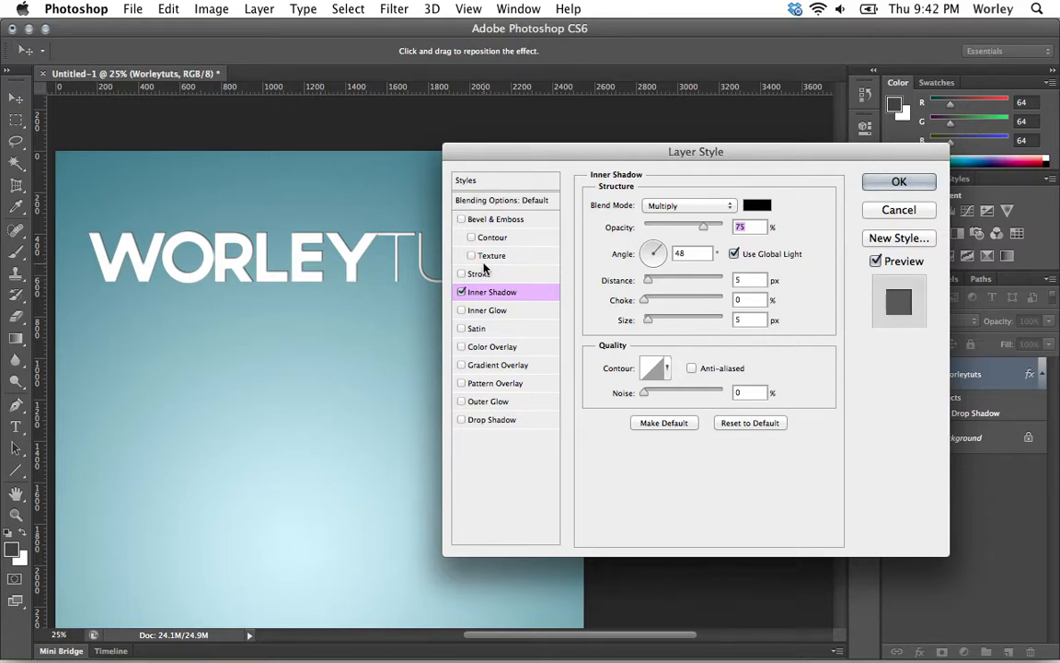
# Step: Set the inner shadow to -29°, 8 px distance, 13 px size and 70% opacity, then disable it
pyautogui.moveTo(352, 269)
pyautogui.mouseDown()
pyautogui.moveTo(352, 285)
pyautogui.moveTo(335, 279)
pyautogui.moveTo(338, 303)
pyautogui.moveTo(360, 298)
pyautogui.moveTo(372, 268)
pyautogui.moveTo(351, 279)
pyautogui.moveTo(350, 267)
pyautogui.mouseUp()
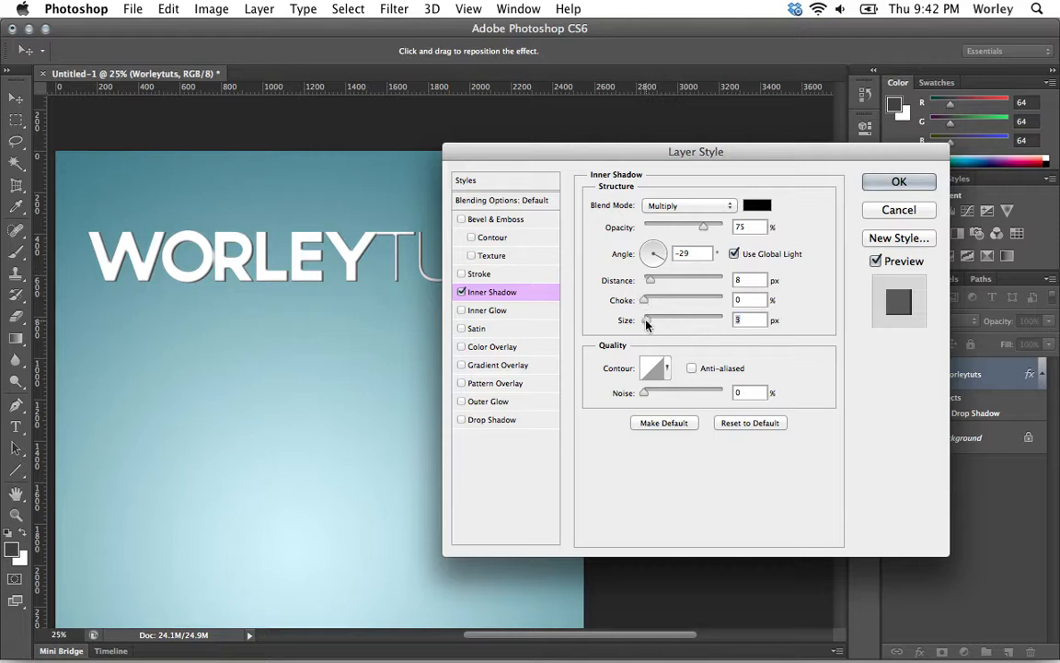
pyautogui.moveTo(646, 324); pyautogui.dragTo(652, 324)
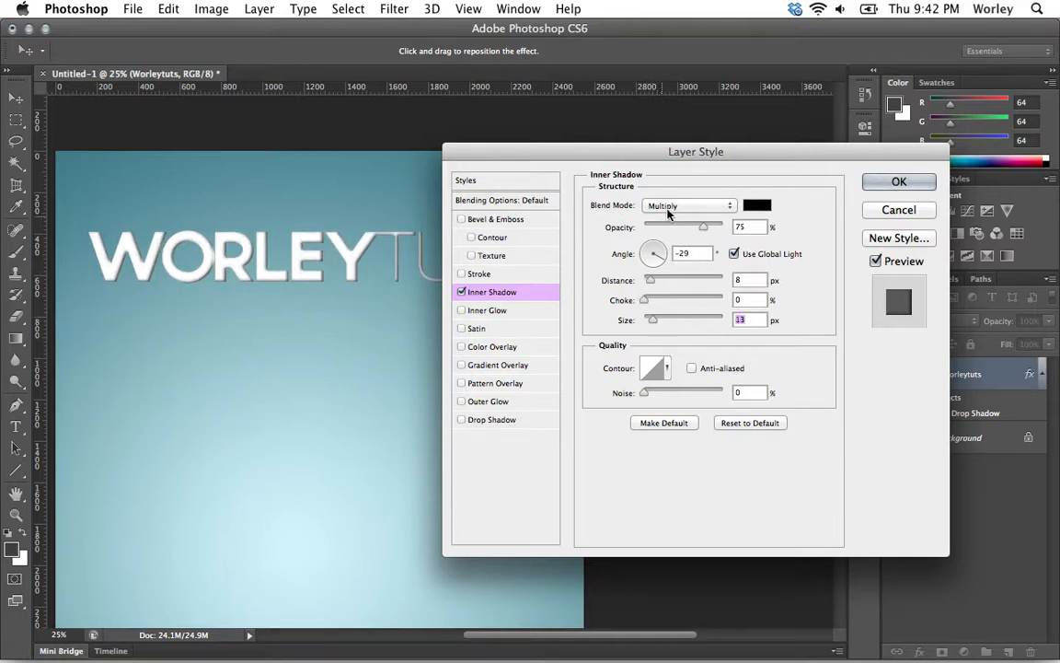
pyautogui.moveTo(696, 230); pyautogui.dragTo(689, 231)
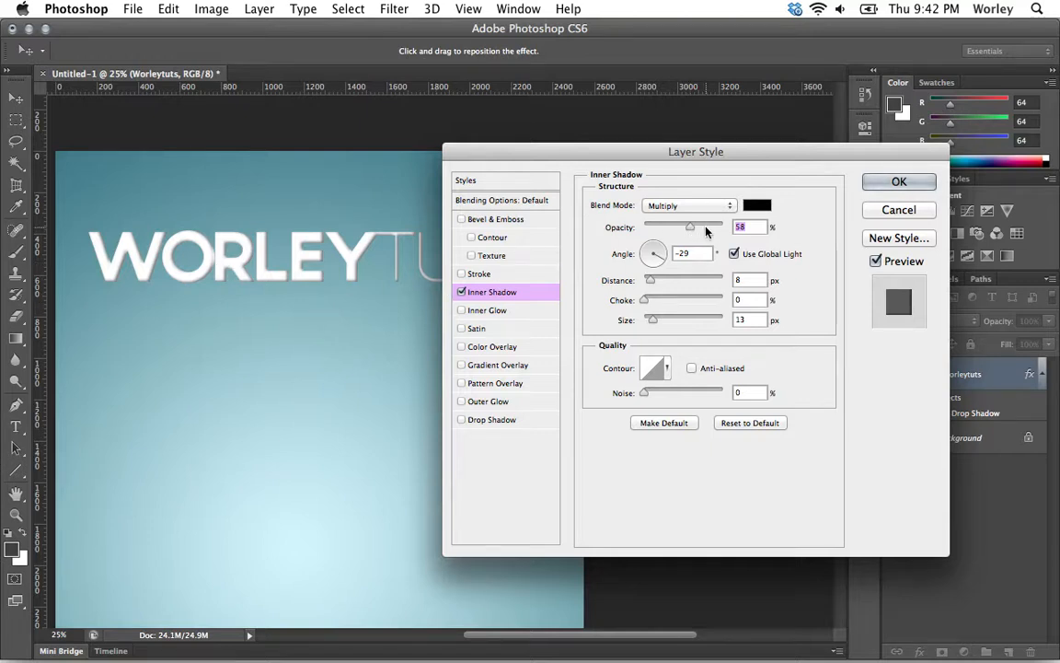
pyautogui.moveTo(691, 231); pyautogui.dragTo(700, 236)
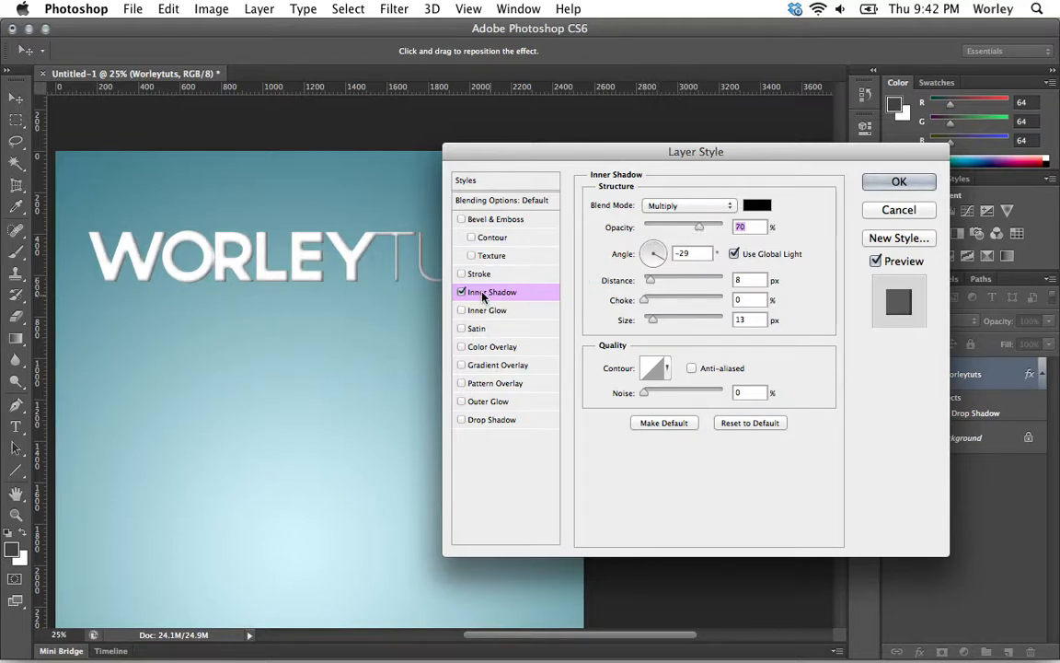
pyautogui.click(462, 292)
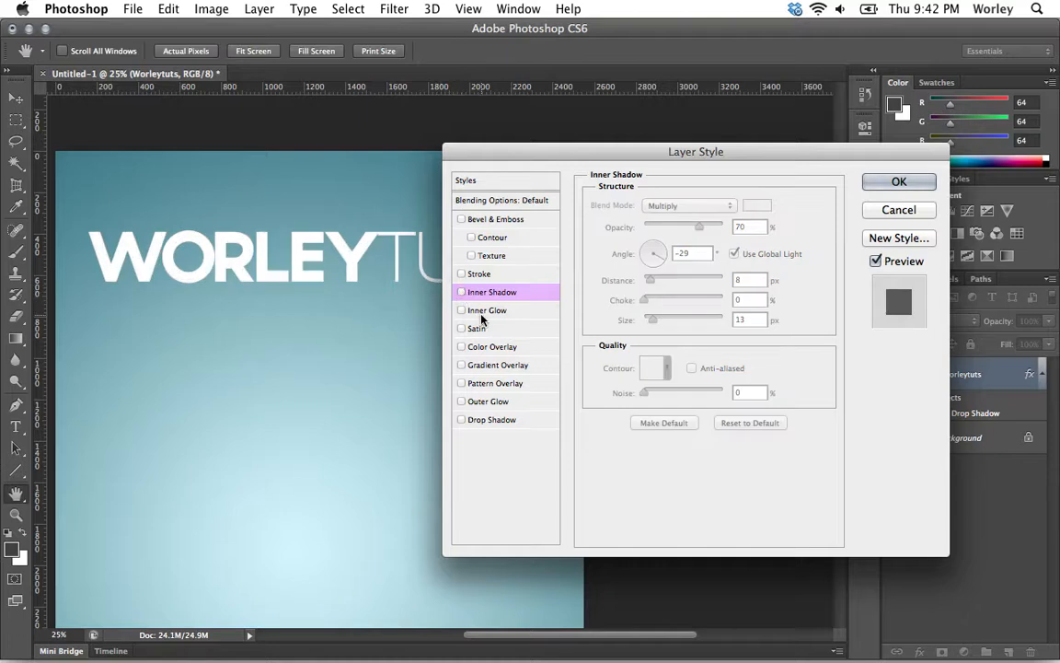
# Step: Enable Inner Glow with Normal blend mode at 100% opacity, then disable it again
pyautogui.click(462, 310)
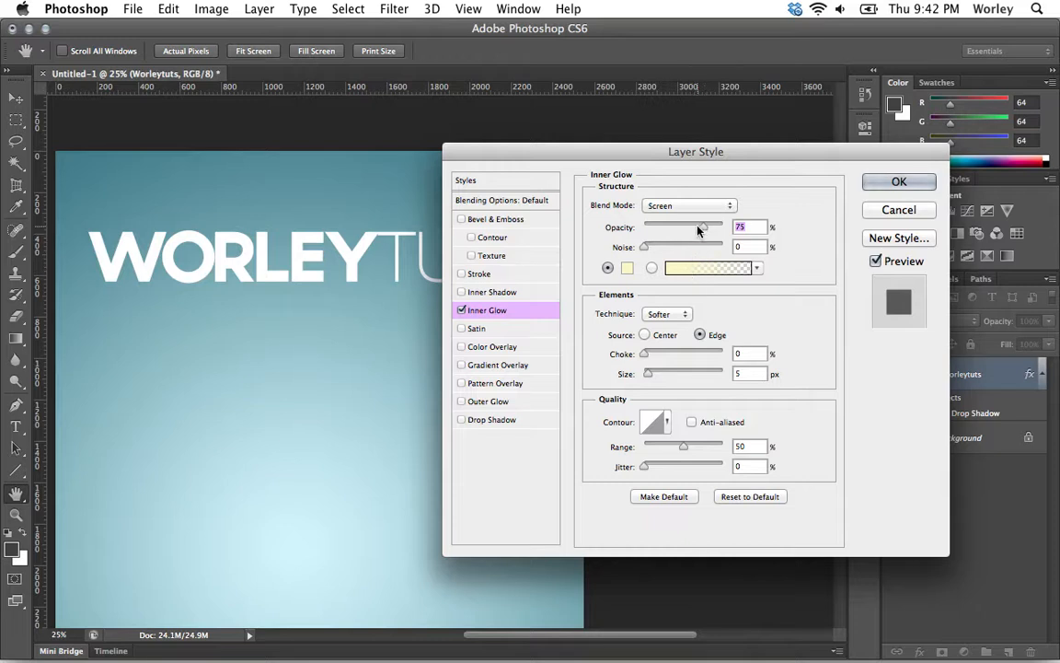
pyautogui.click(686, 203)
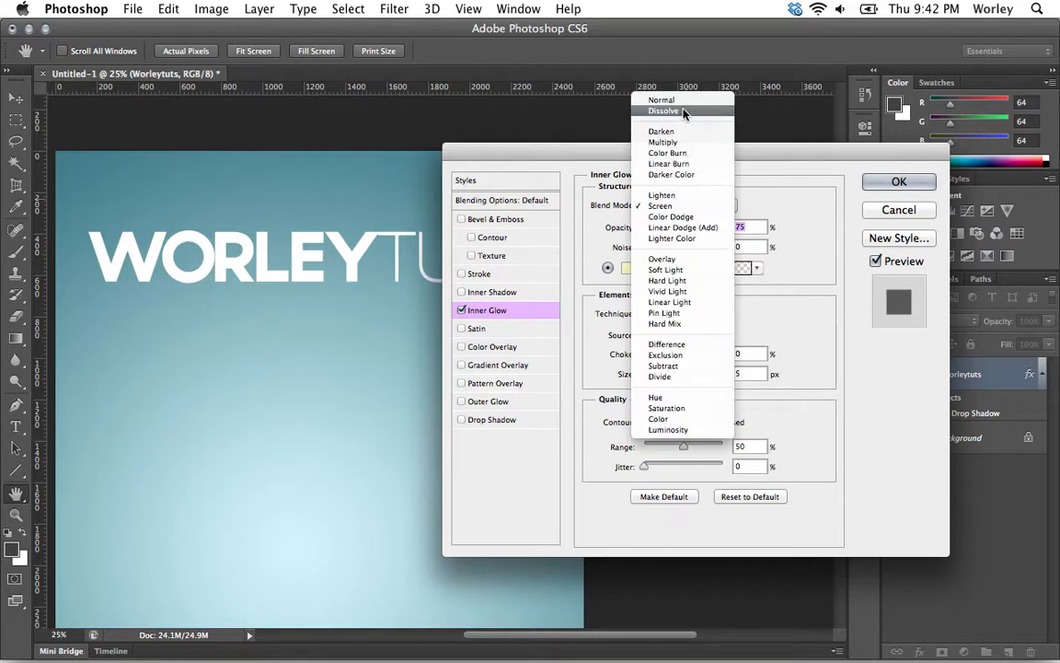
pyautogui.click(659, 99)
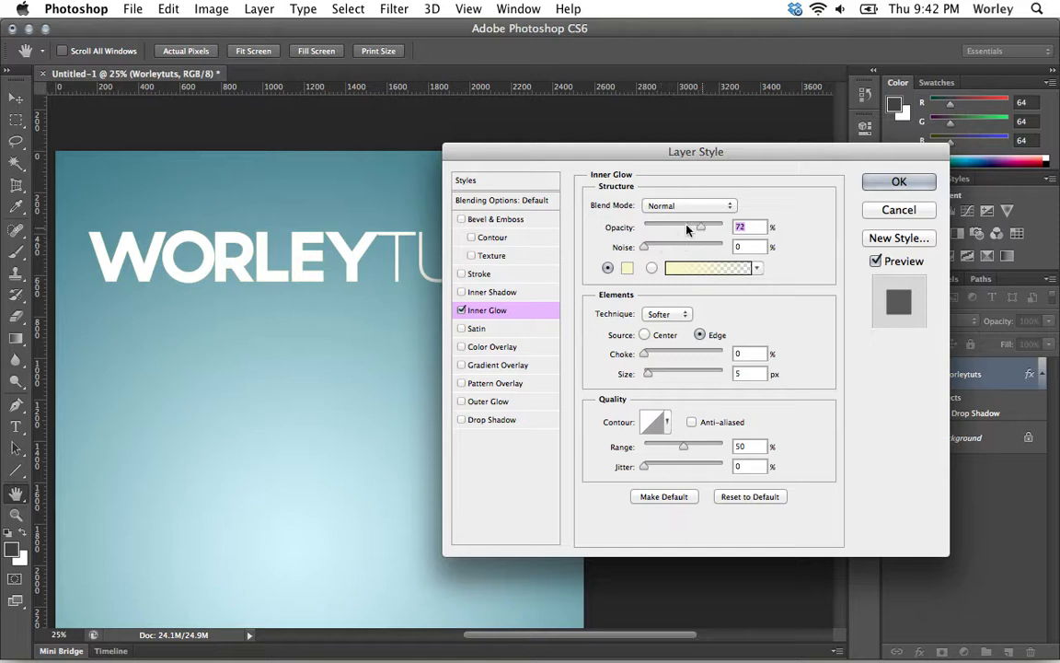
pyautogui.moveTo(687, 229); pyautogui.dragTo(736, 229)
pyautogui.click(462, 311)
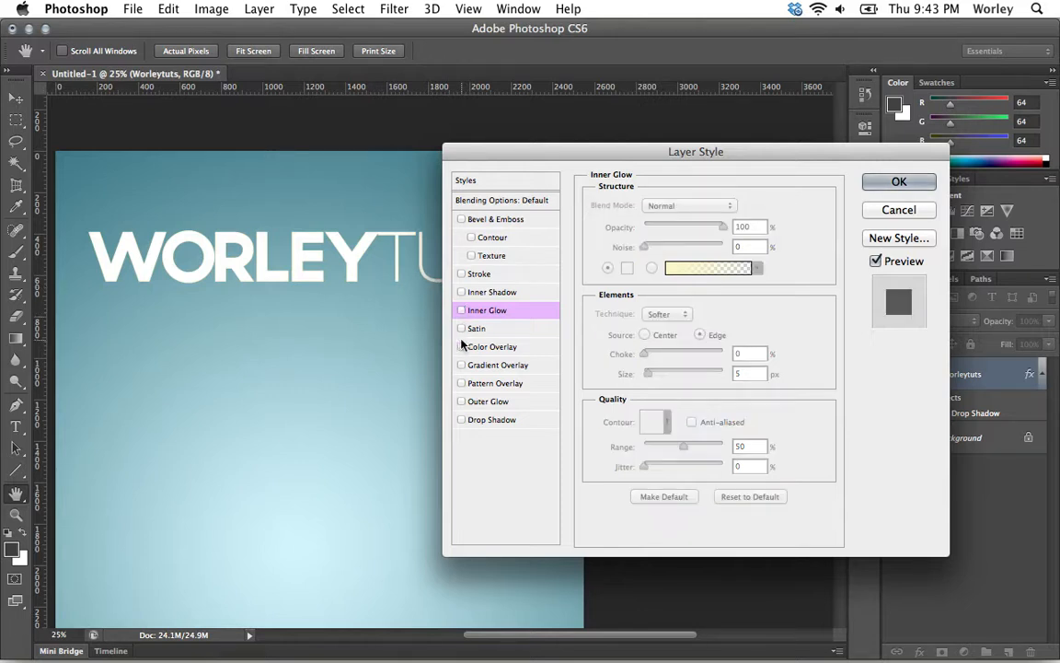
# Step: Add a red outer glow at 94% opacity, 47% spread and 92 px size, and re-enable Inner Glow
pyautogui.click(461, 401)
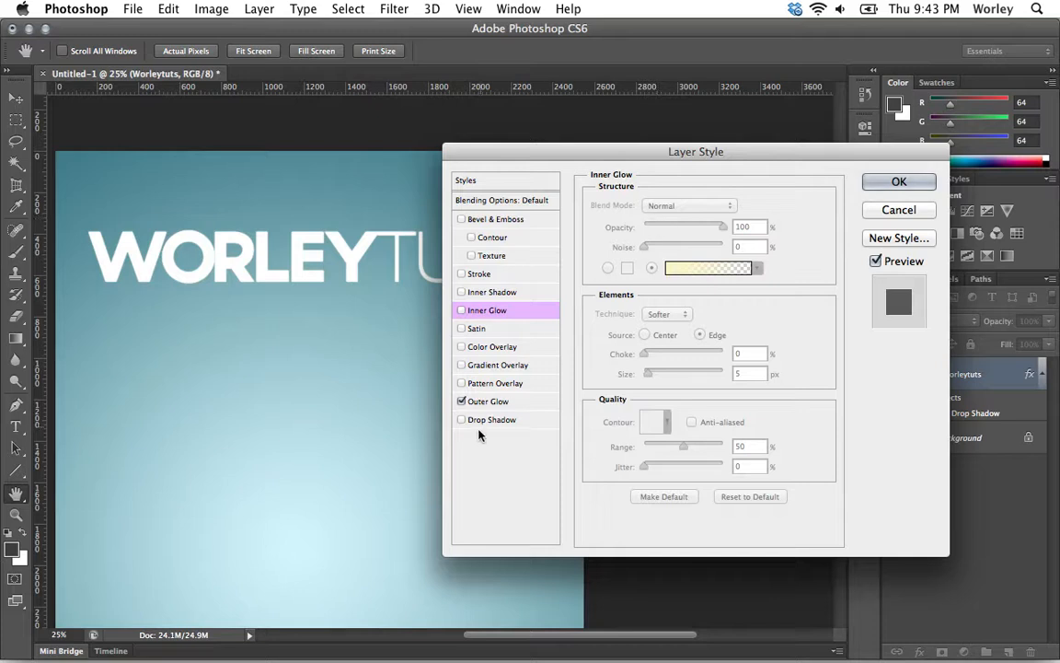
pyautogui.click(488, 401)
pyautogui.moveTo(704, 227)
pyautogui.mouseDown()
pyautogui.moveTo(739, 228)
pyautogui.moveTo(703, 228)
pyautogui.moveTo(719, 227)
pyautogui.mouseUp()
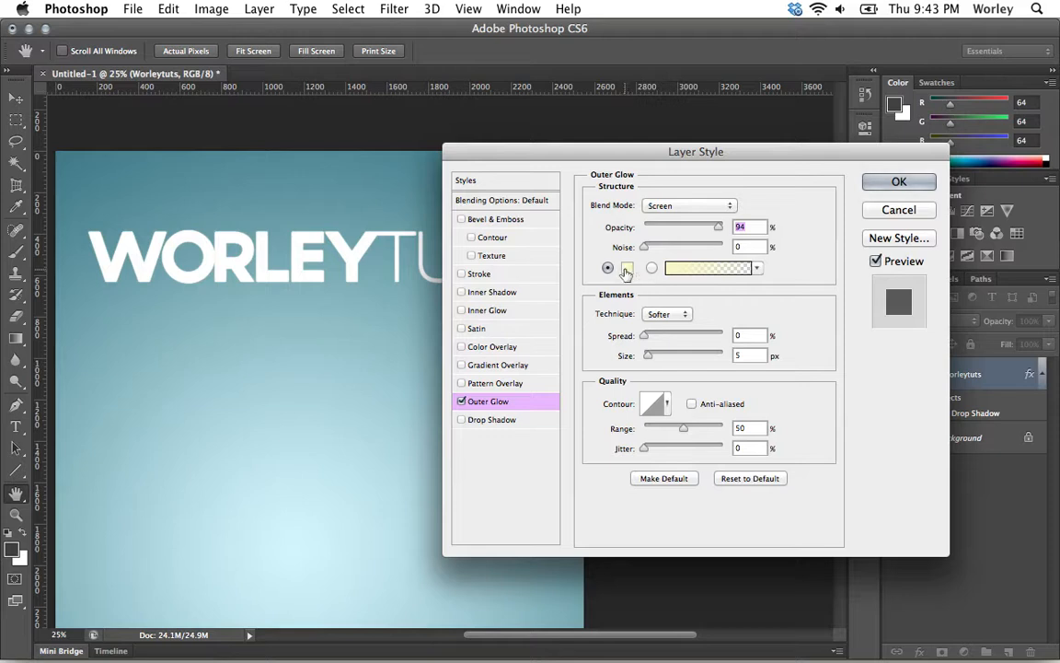
pyautogui.click(628, 268)
pyautogui.moveTo(808, 382); pyautogui.dragTo(799, 200)
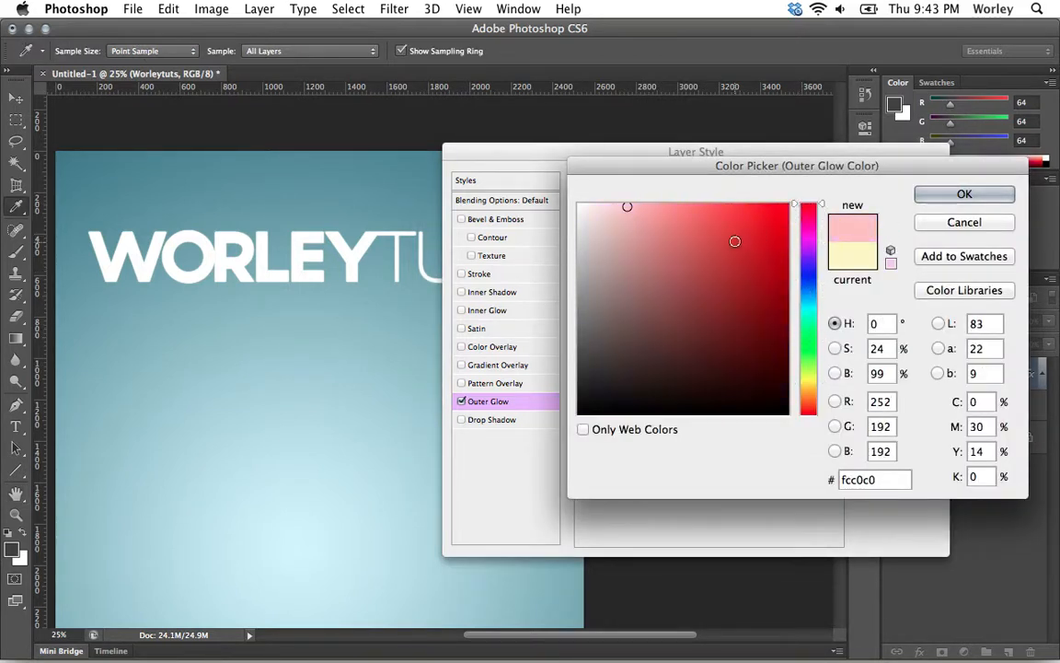
pyautogui.moveTo(736, 240); pyautogui.dragTo(798, 211)
pyautogui.click(964, 194)
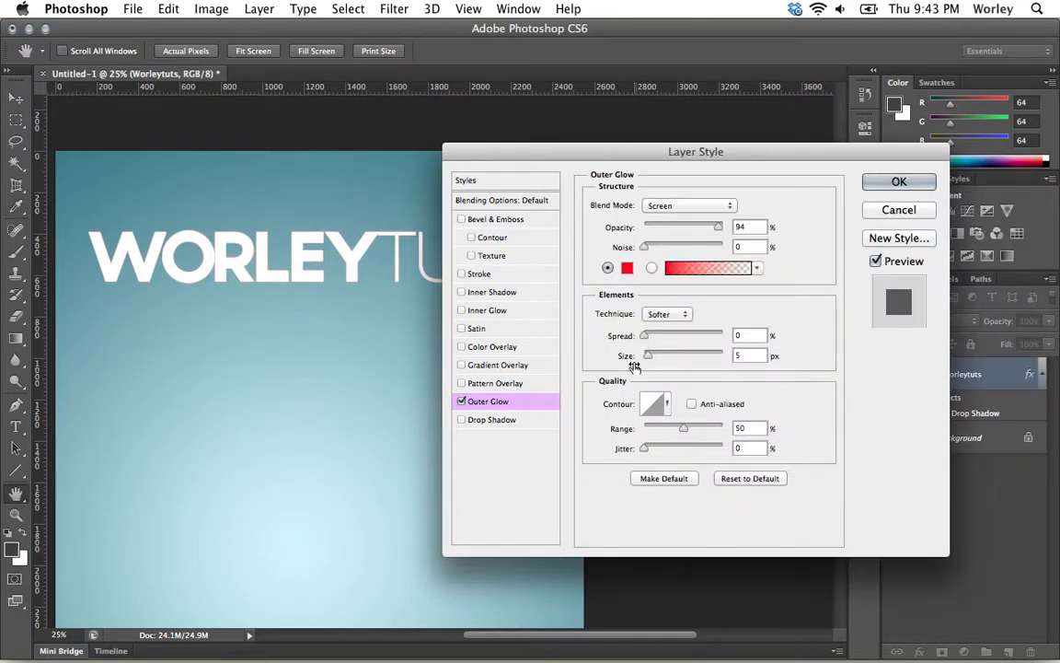
pyautogui.moveTo(643, 338); pyautogui.dragTo(677, 358)
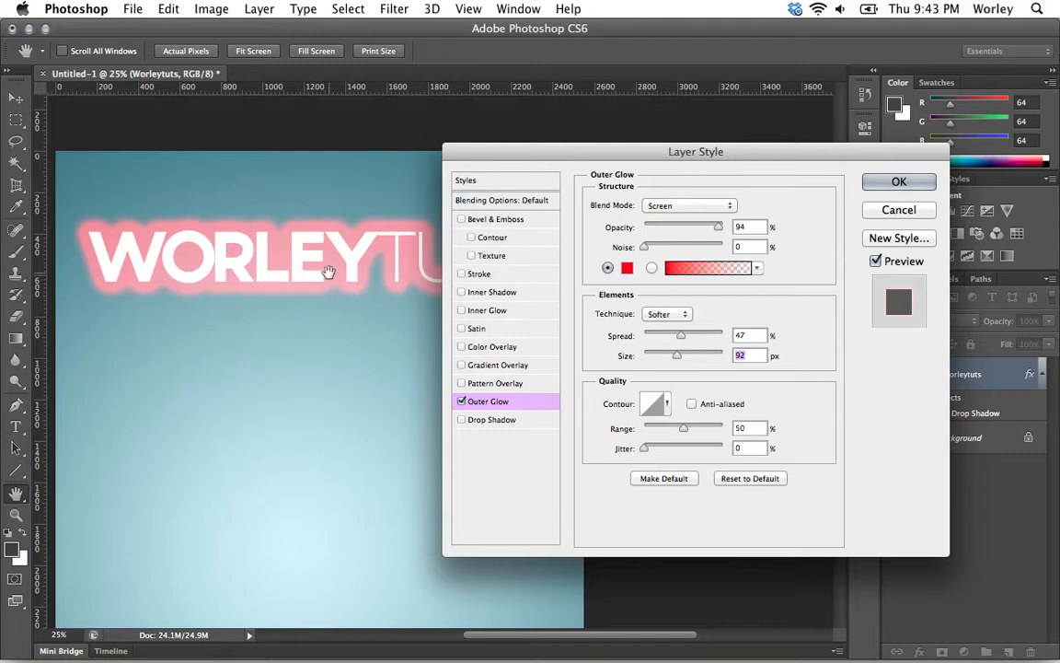
pyautogui.click(484, 310)
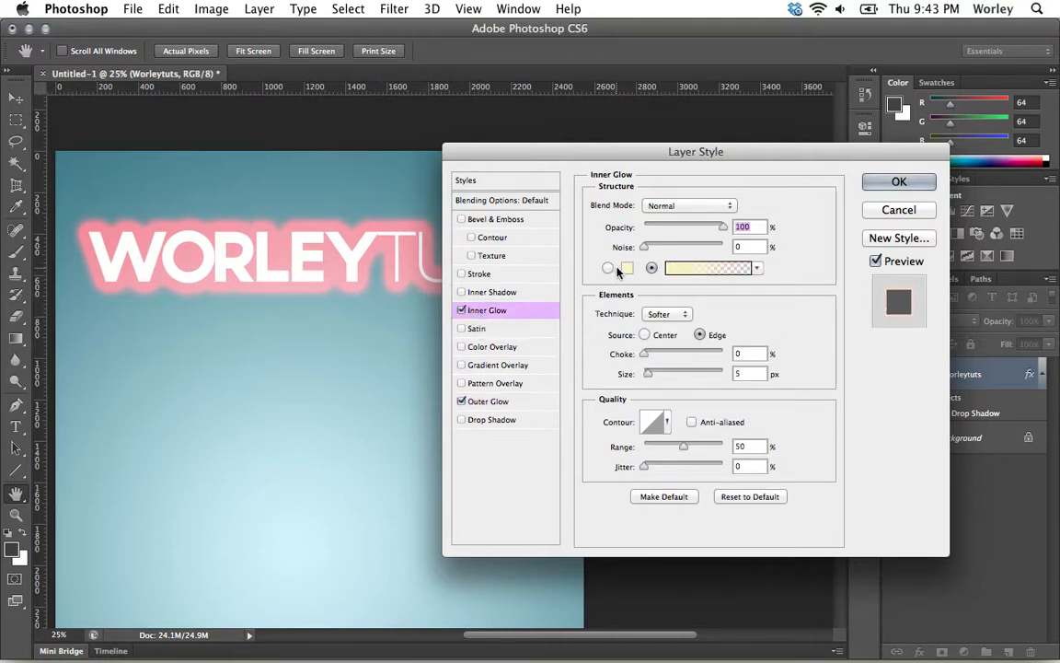
# Step: Make the inner glow red (e01515) with 16% noise and 40 px size, then disable it
pyautogui.click(626, 268)
pyautogui.moveTo(808, 226); pyautogui.dragTo(809, 204)
pyautogui.moveTo(756, 229); pyautogui.dragTo(781, 225)
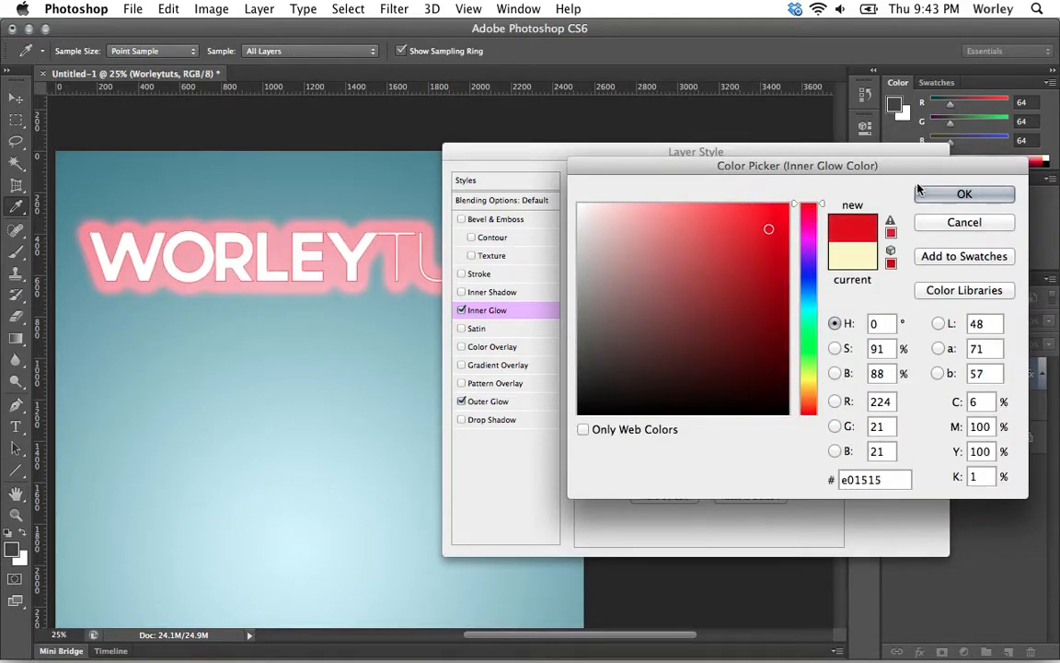
pyautogui.click(943, 194)
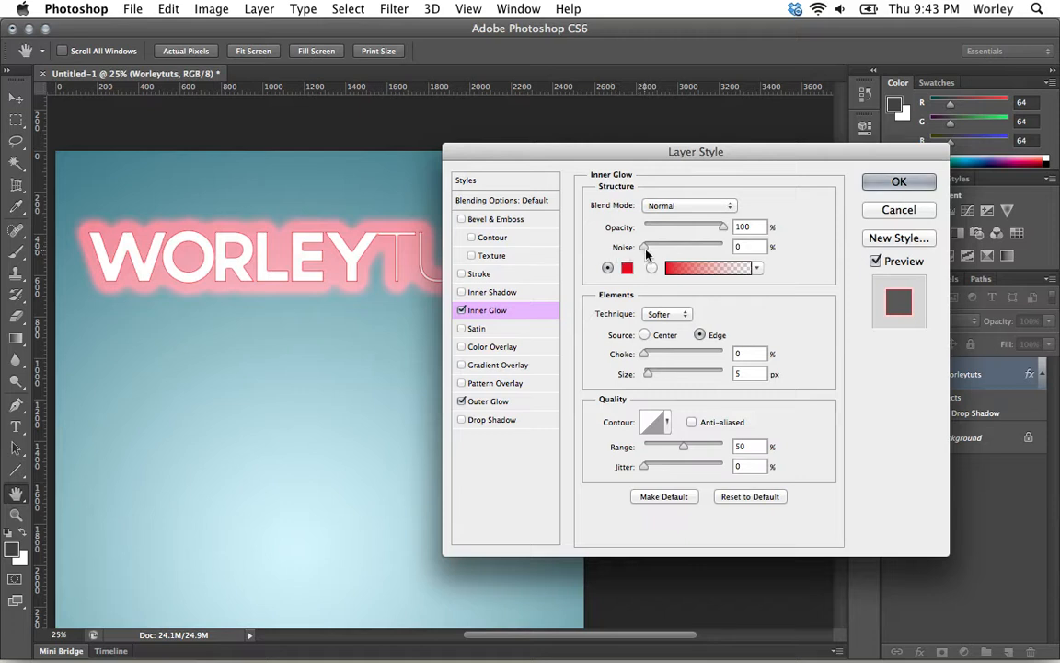
pyautogui.moveTo(624, 250); pyautogui.dragTo(639, 250)
pyautogui.moveTo(645, 374); pyautogui.dragTo(661, 377)
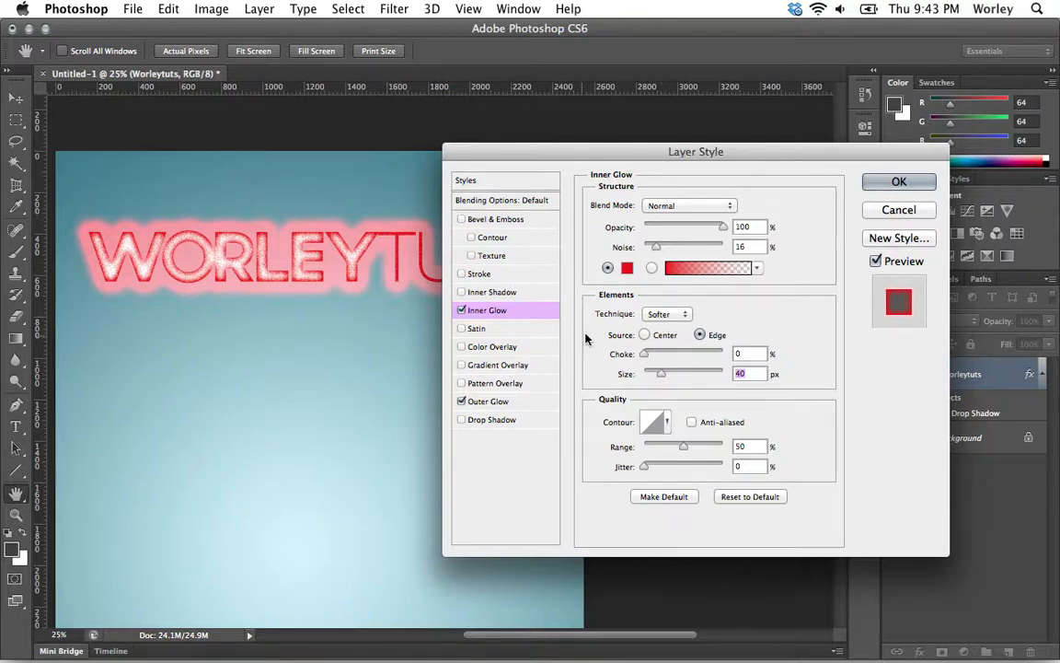
pyautogui.click(462, 311)
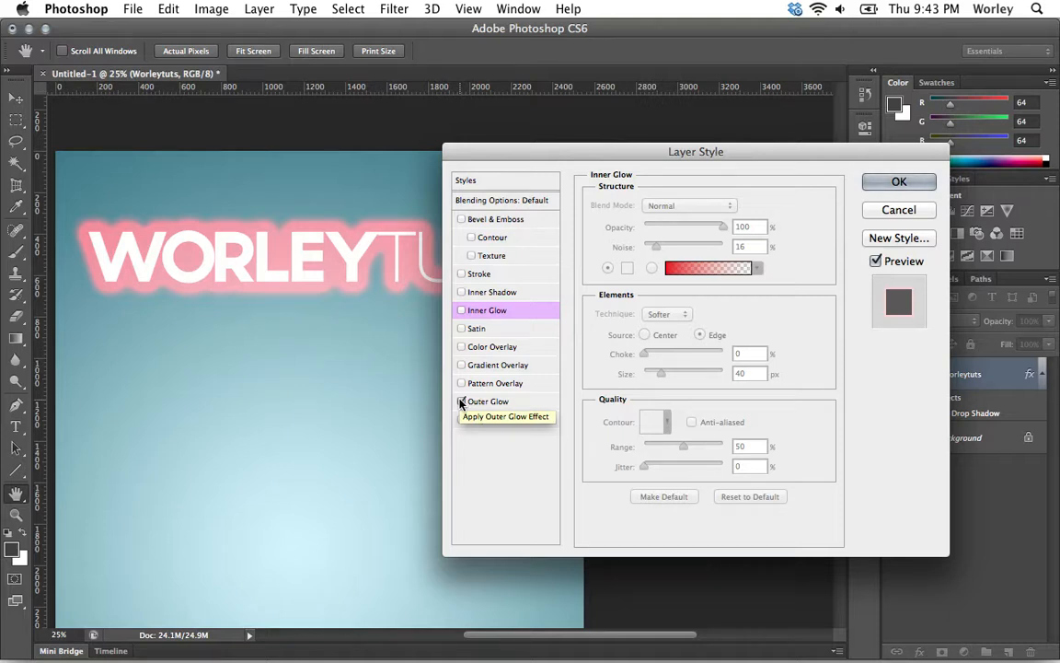
# Step: Turn off the red Outer Glow in the Styles list
pyautogui.click(462, 402)
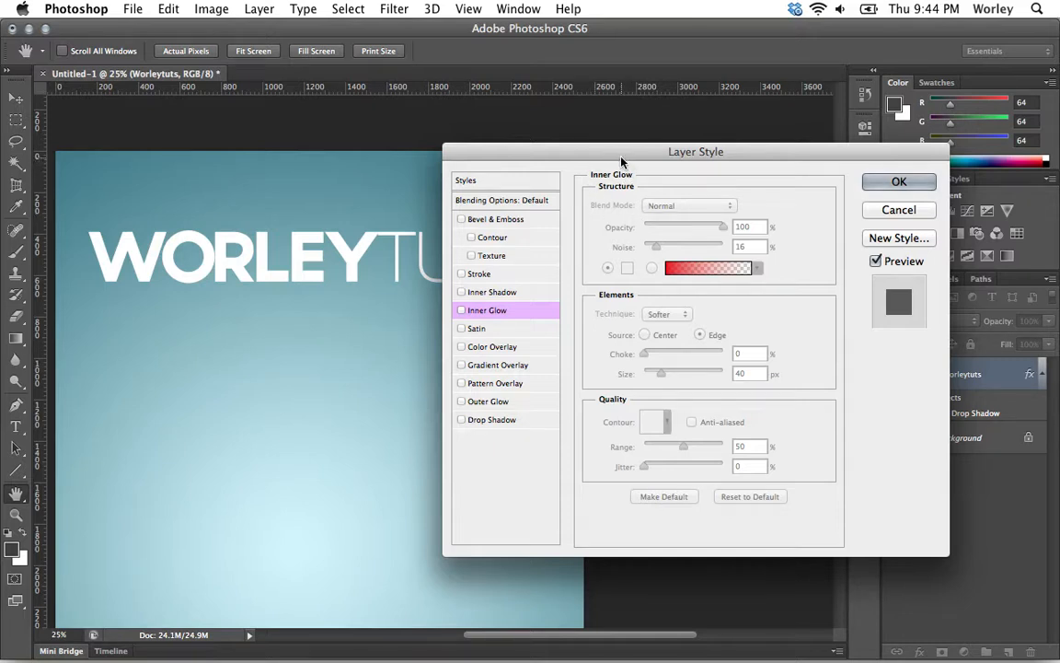
# Step: Re-enable the 51% Multiply drop shadow on WORLEYTUTS and close Layer Style with OK
pyautogui.moveTo(621, 162); pyautogui.dragTo(641, 141)
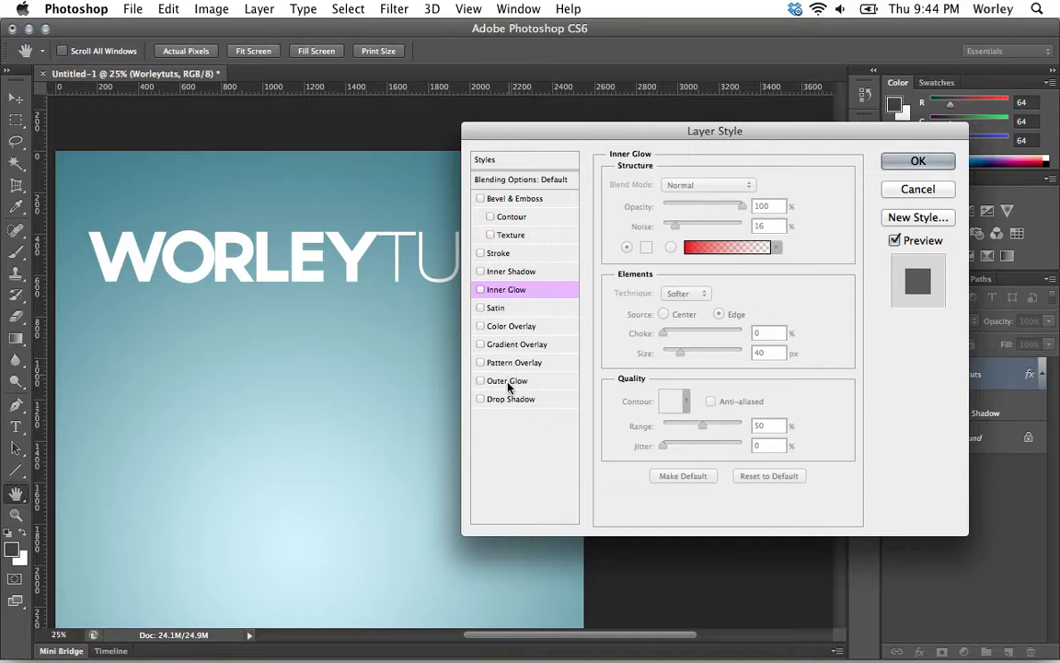
pyautogui.click(481, 399)
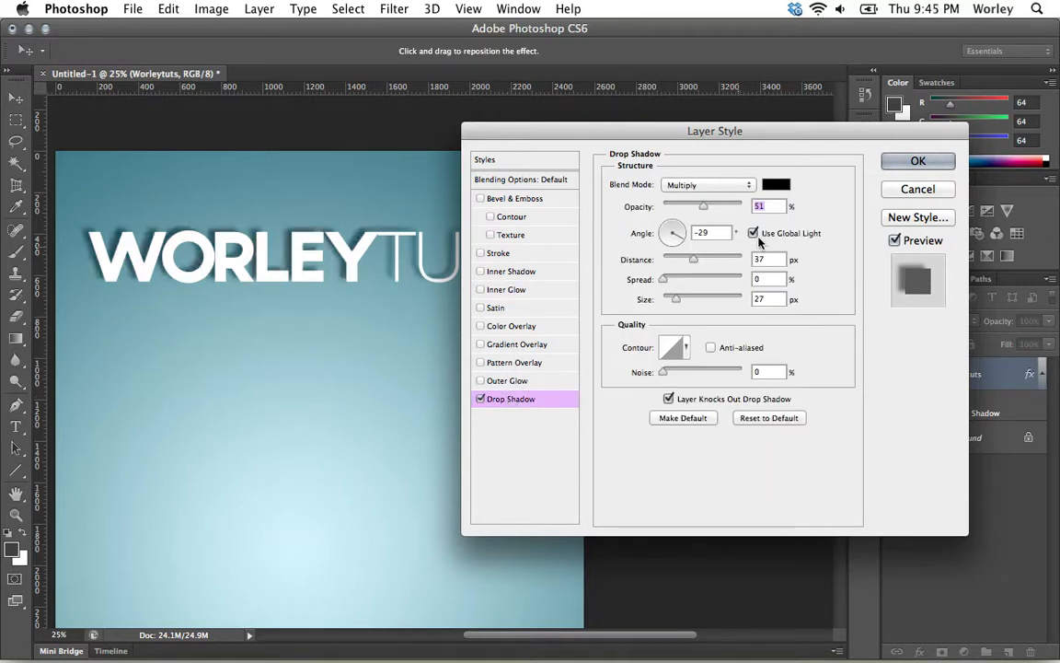
pyautogui.click(911, 163)
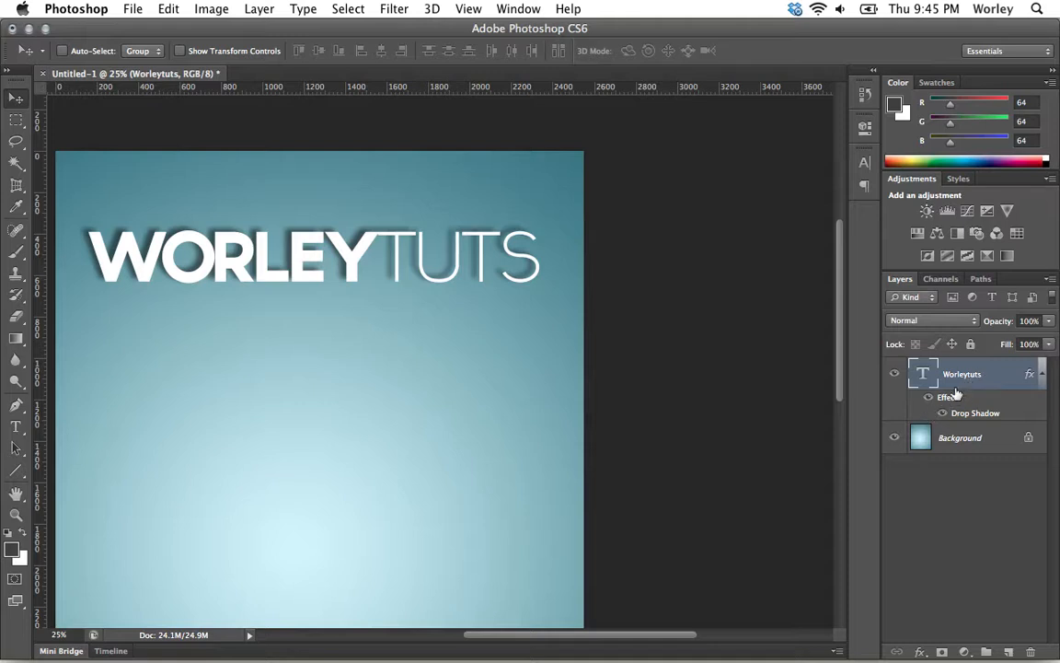
# Step: Add a text layer 'kjasdcj' in TYPOGRAPH PRO Light 134 pt below WORLEYTUTS
pyautogui.click(17, 427)
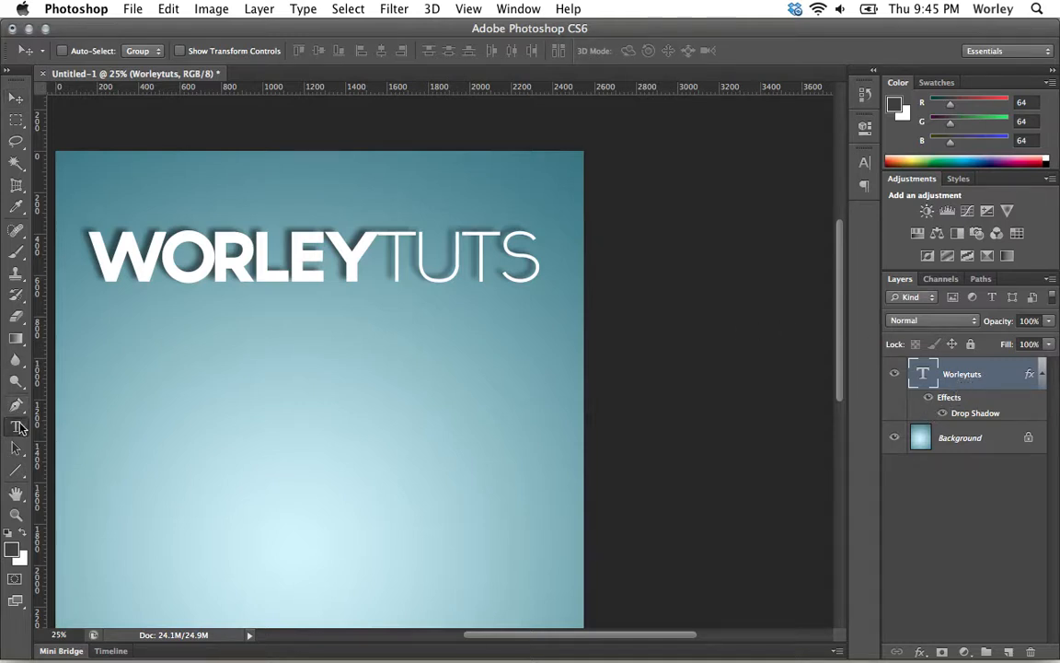
pyautogui.click(134, 424)
pyautogui.write('kjasdcj')
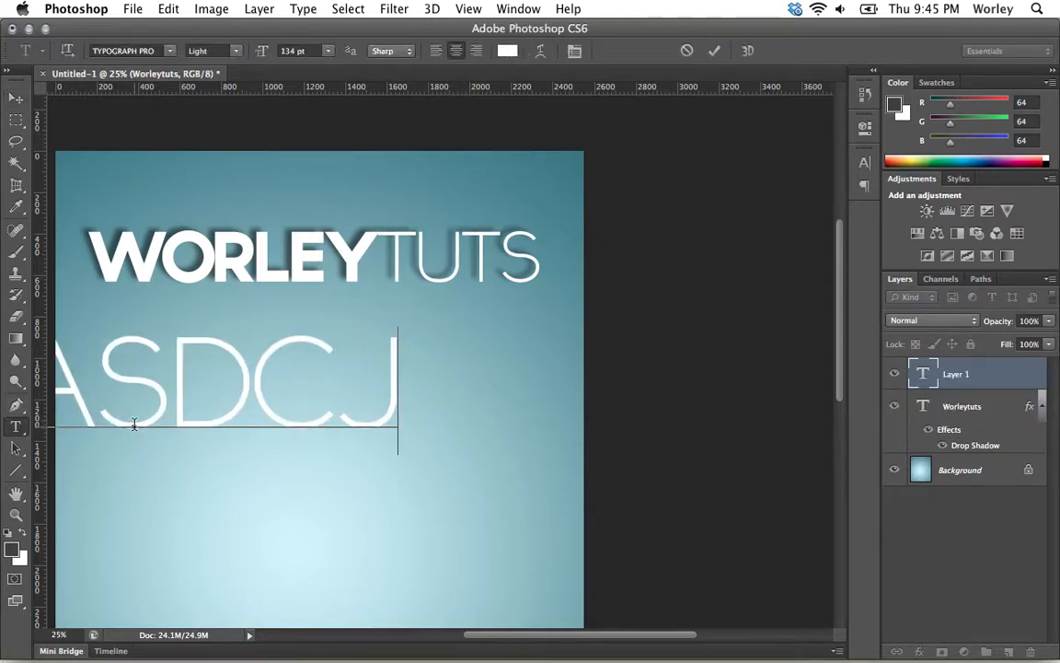
pyautogui.moveTo(158, 481); pyautogui.dragTo(273, 504)
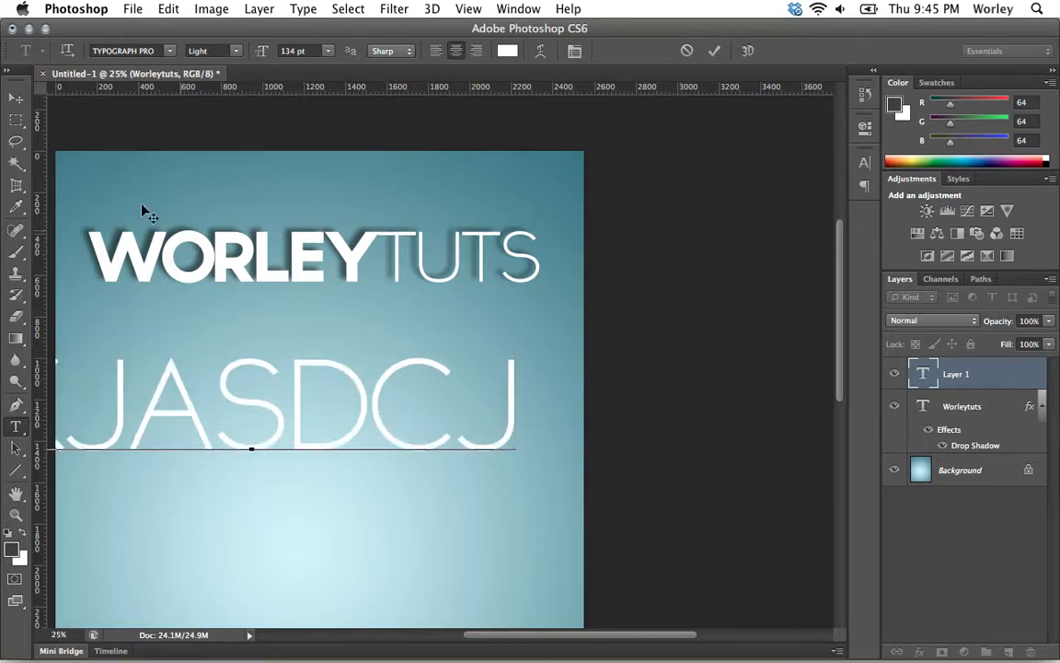
pyautogui.click(15, 98)
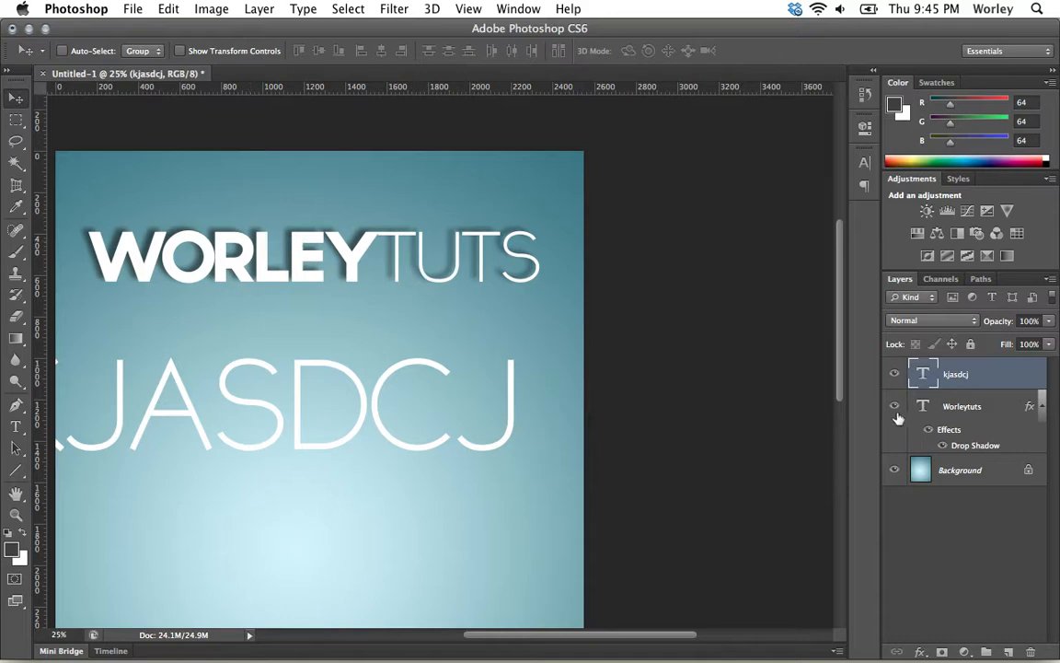
# Step: Copy the Worleytuts layer style and paste its Drop Shadow onto the kjasdcj layer
pyautogui.click(1024, 409)
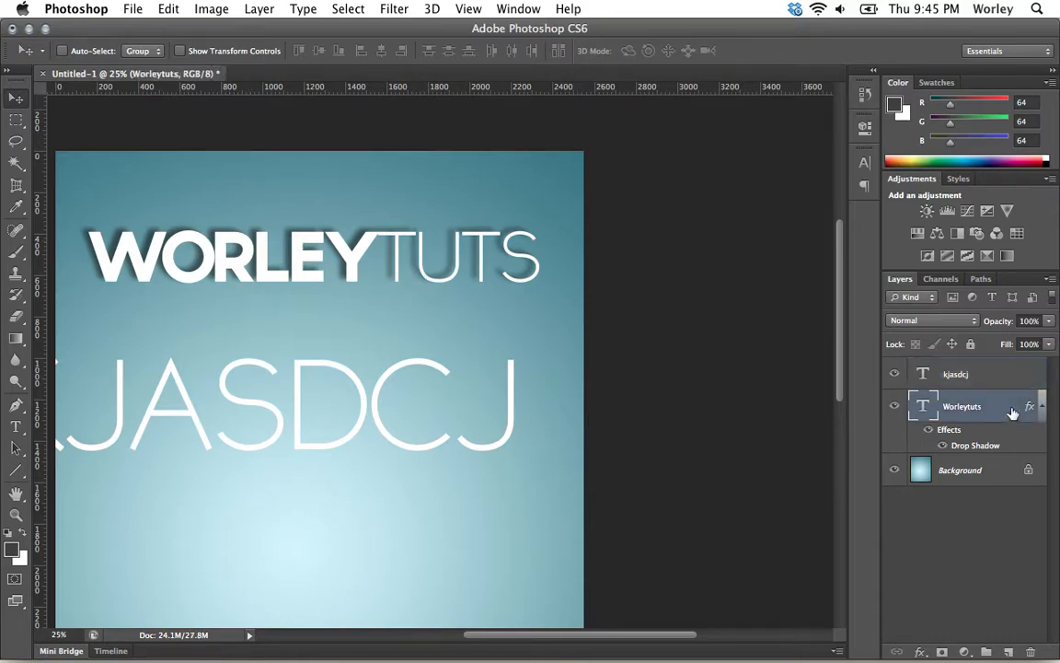
pyautogui.rightClick(1013, 413)
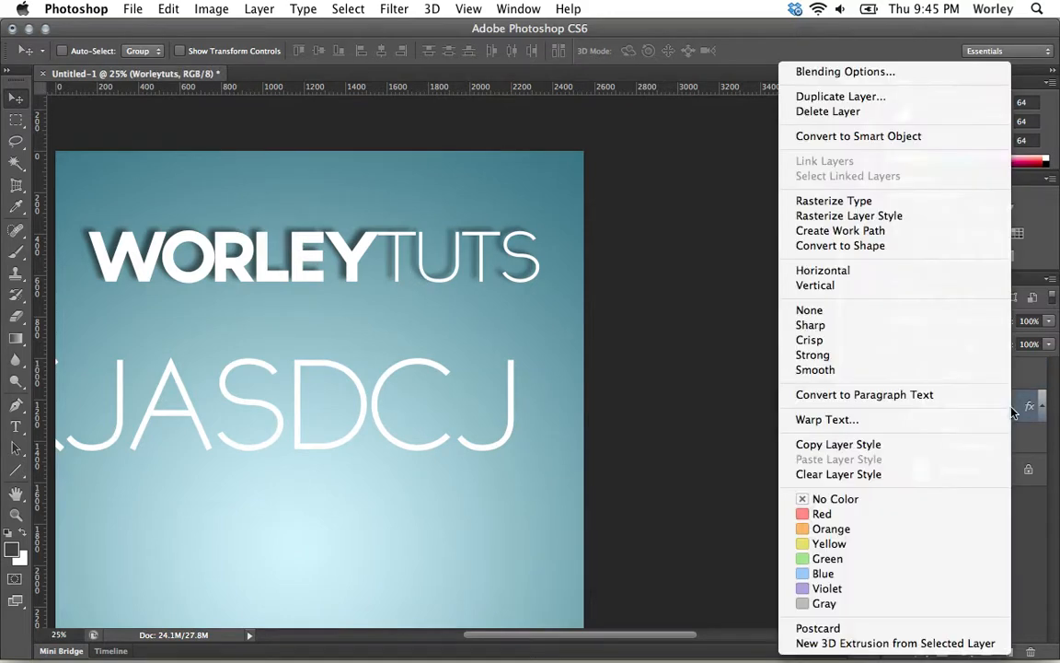
pyautogui.click(899, 448)
pyautogui.click(955, 373)
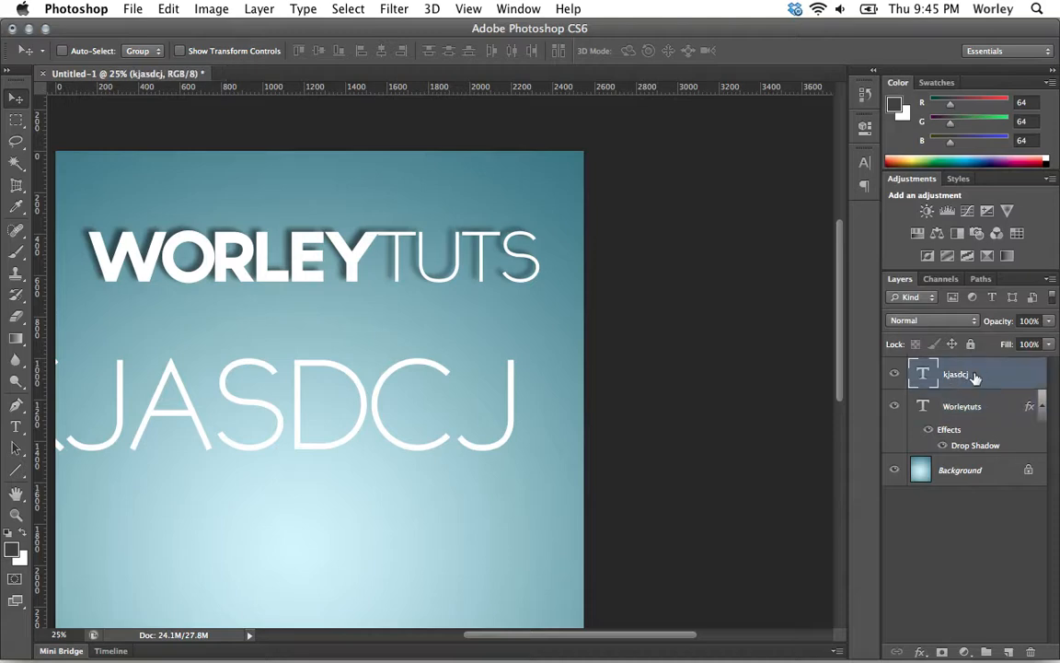
pyautogui.rightClick(976, 378)
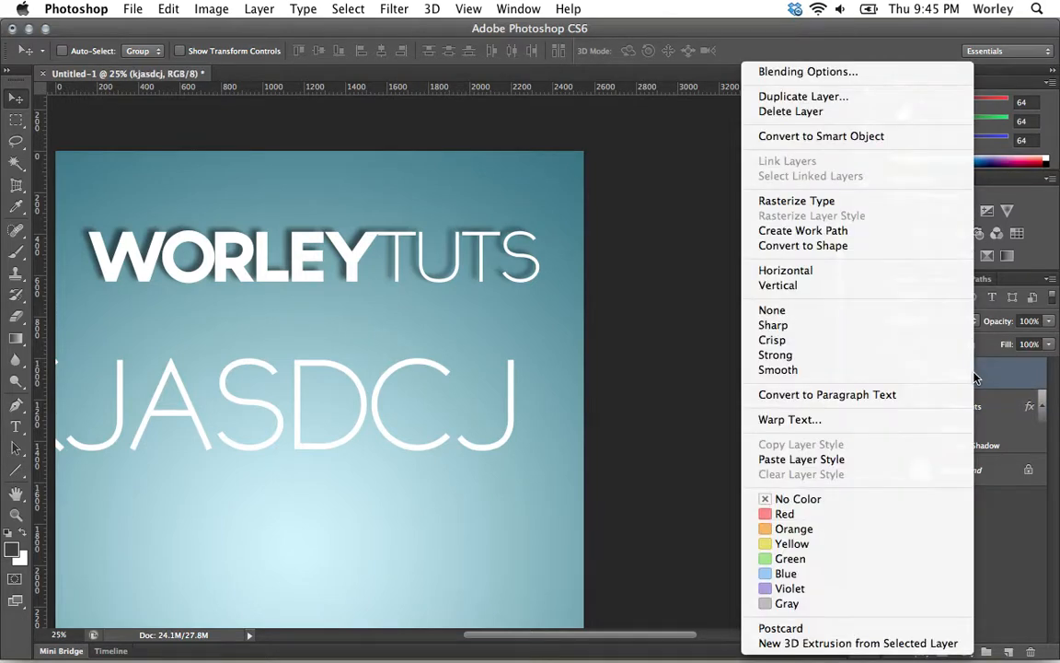
pyautogui.click(870, 458)
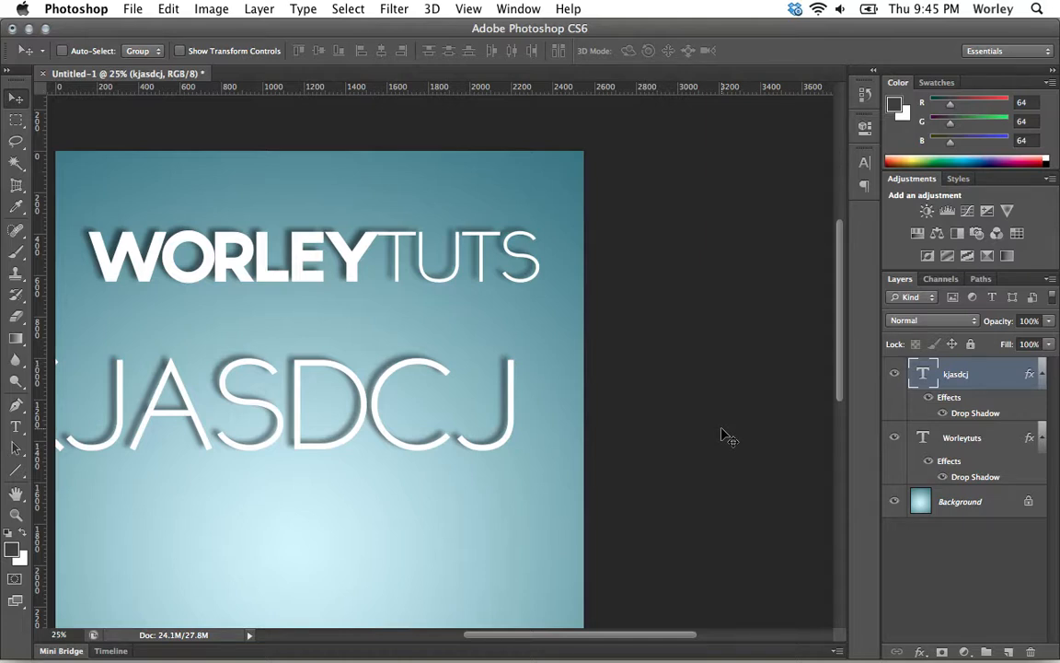
# Step: Enable Bevel & Emboss in the kjasdcj layer's Layer Style and apply it
pyautogui.doubleClick(945, 402)
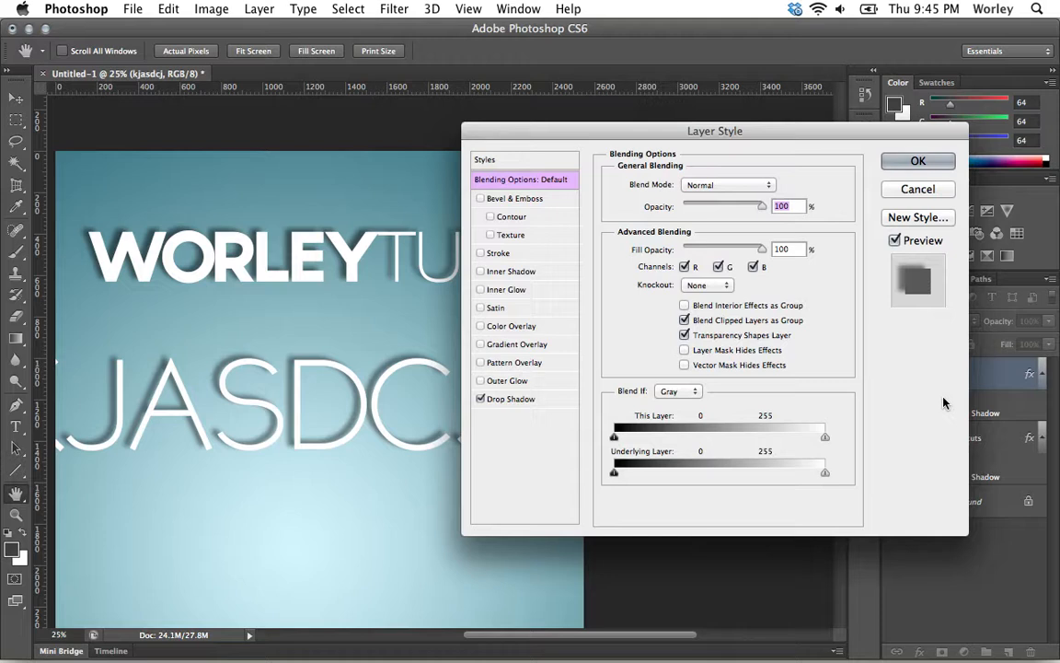
pyautogui.click(480, 198)
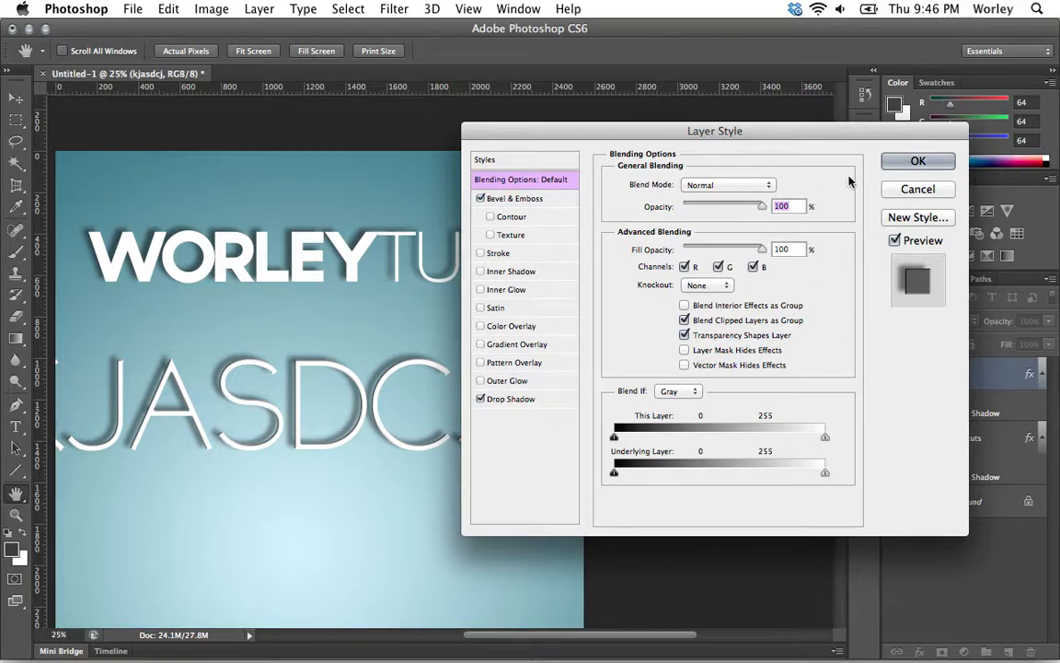
pyautogui.press('Return')
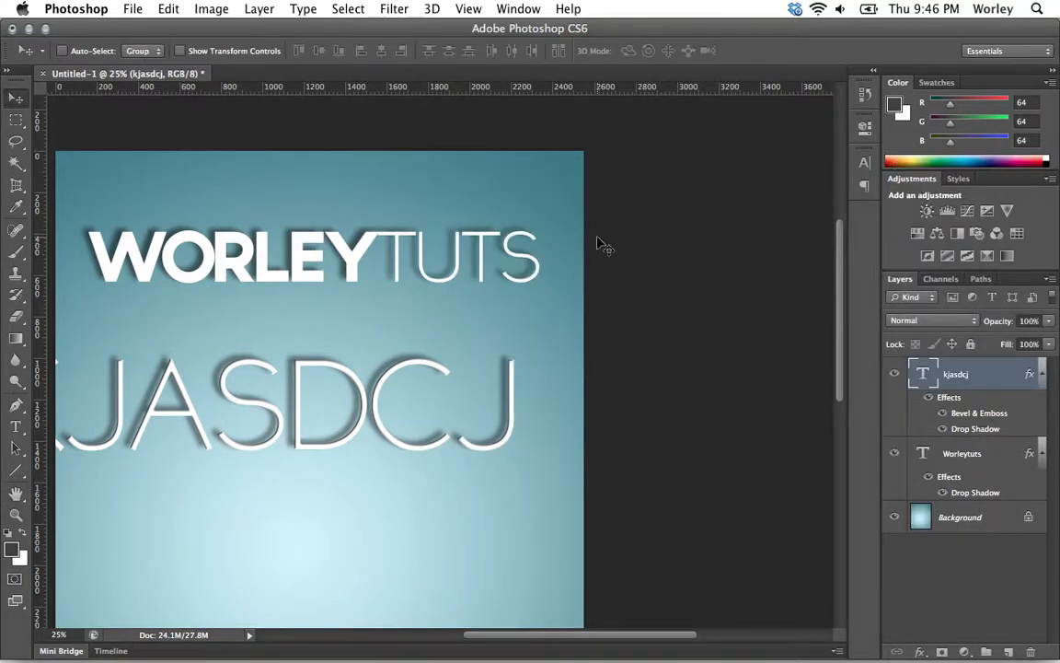